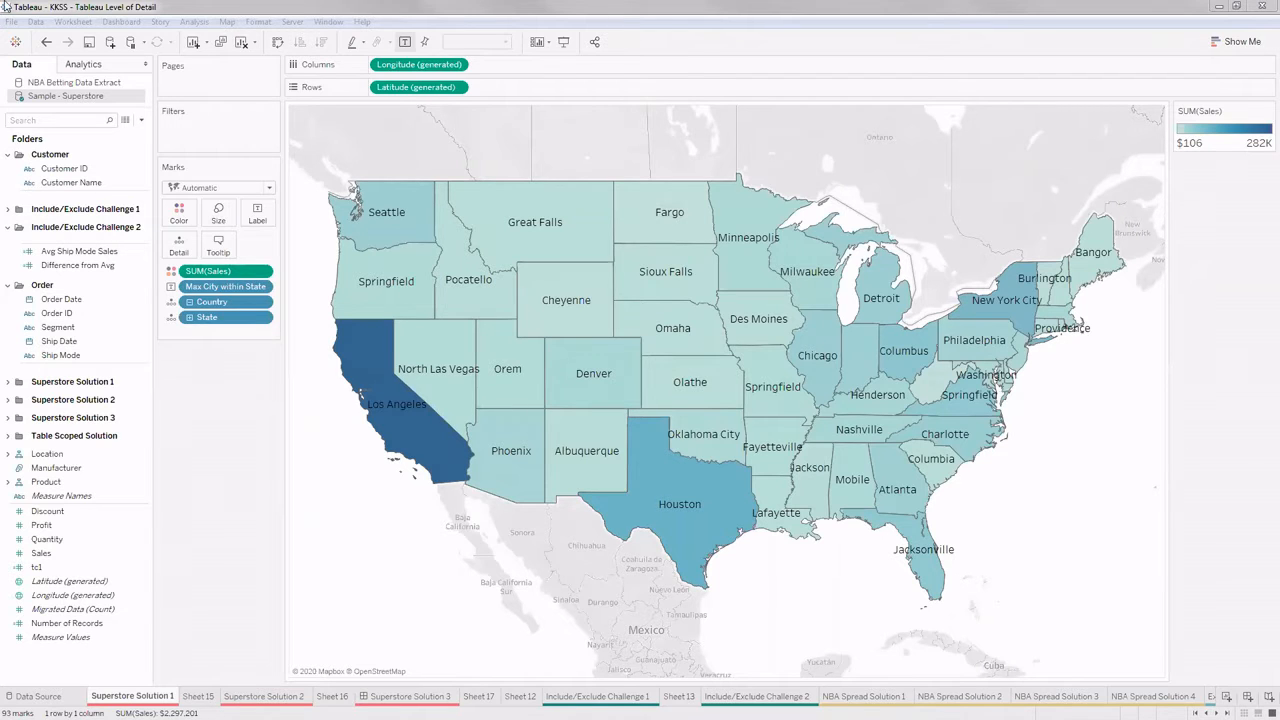
Switch to Adobe Acrobat Reader, read the Nested Level of Detail question in a maximized window, and return to Tableau.
key(alt+Tab)
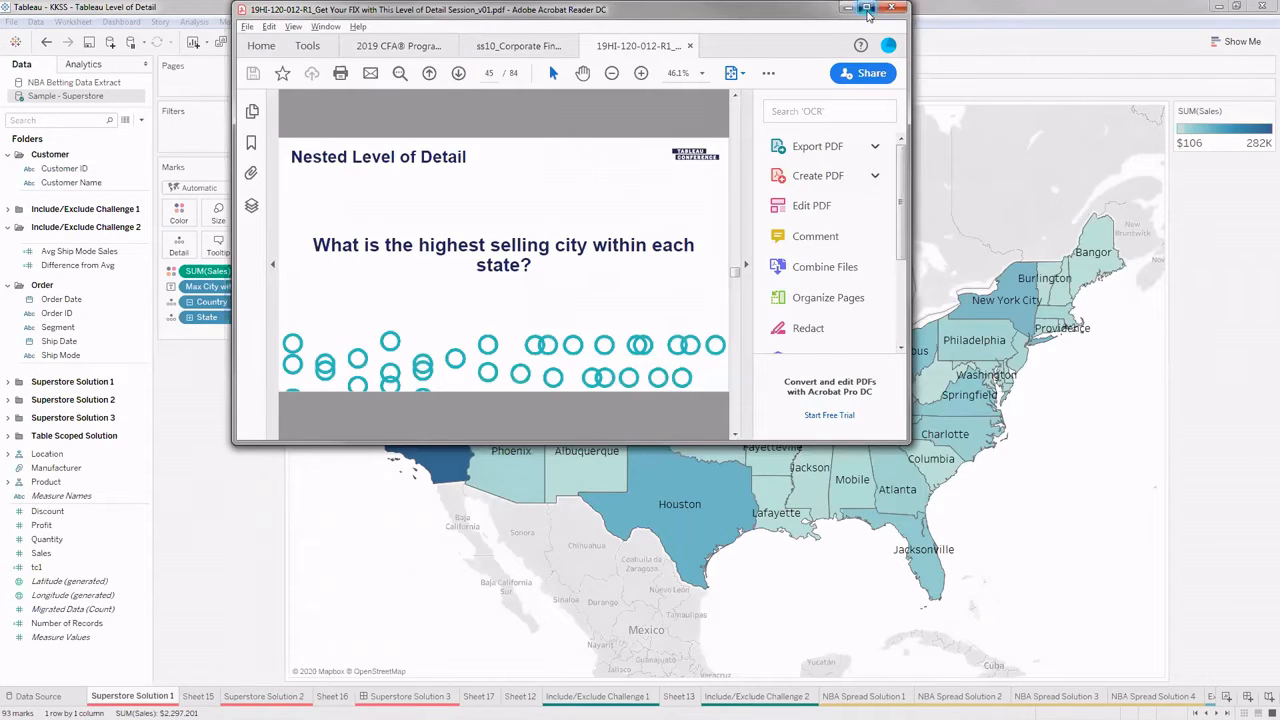
click(868, 9)
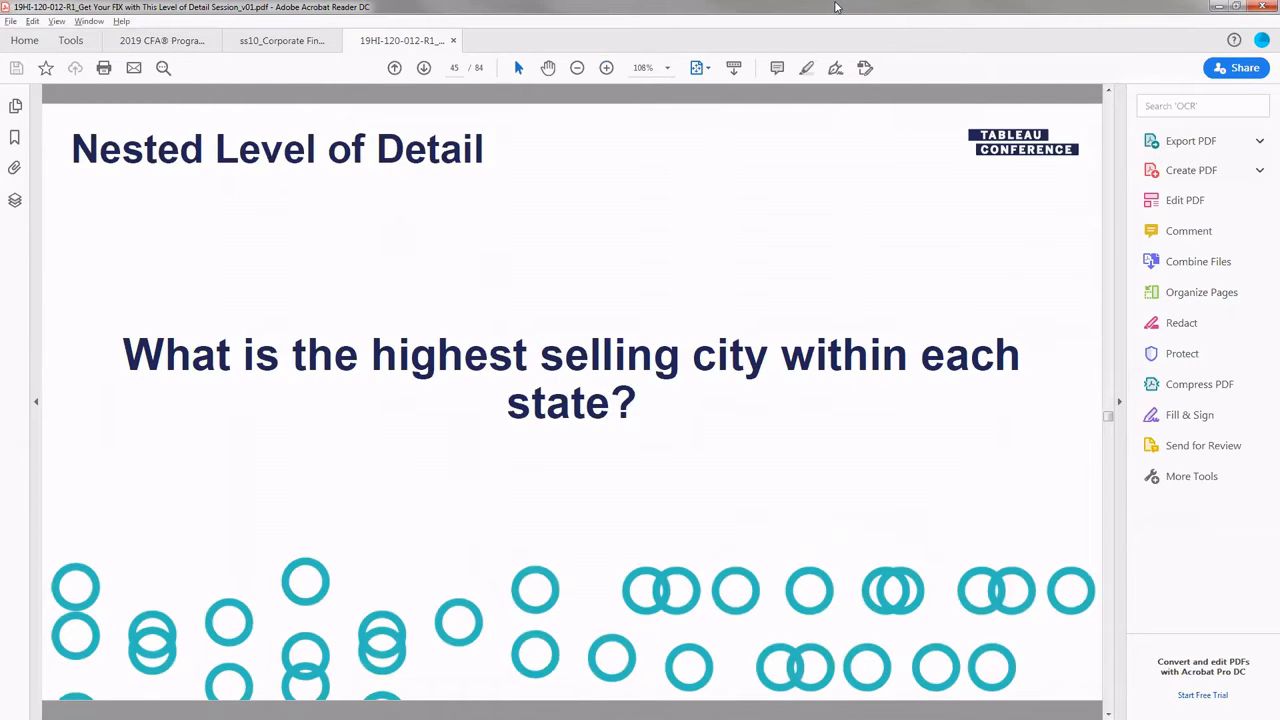
key(alt+Tab)
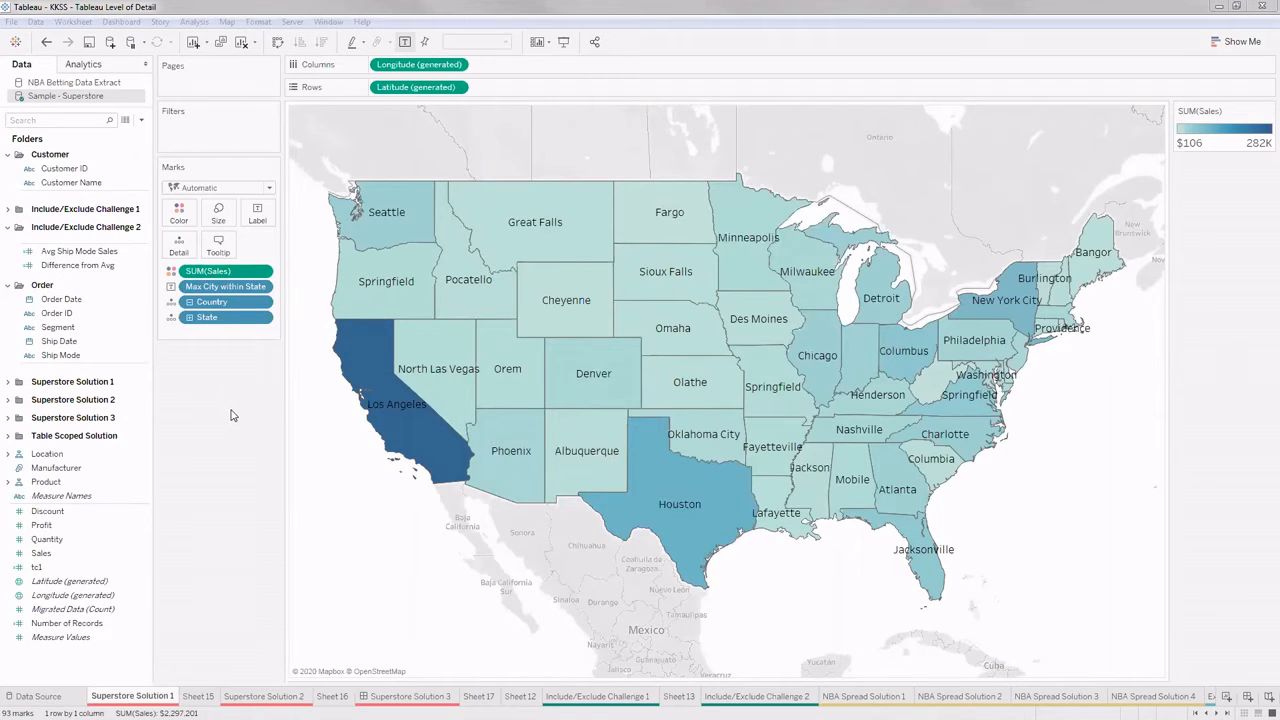
Open Sheet 15, search the data fields for "Stat" and plot the State field geographically.
click(203, 696)
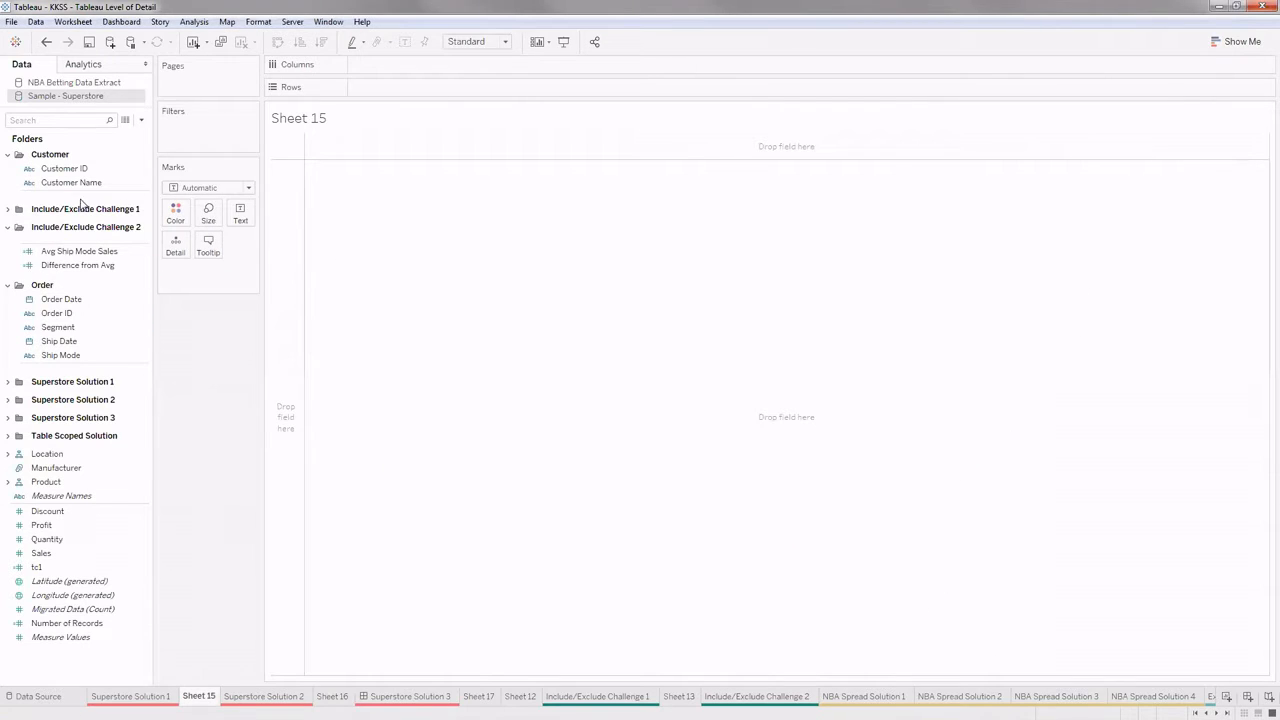
click(68, 583)
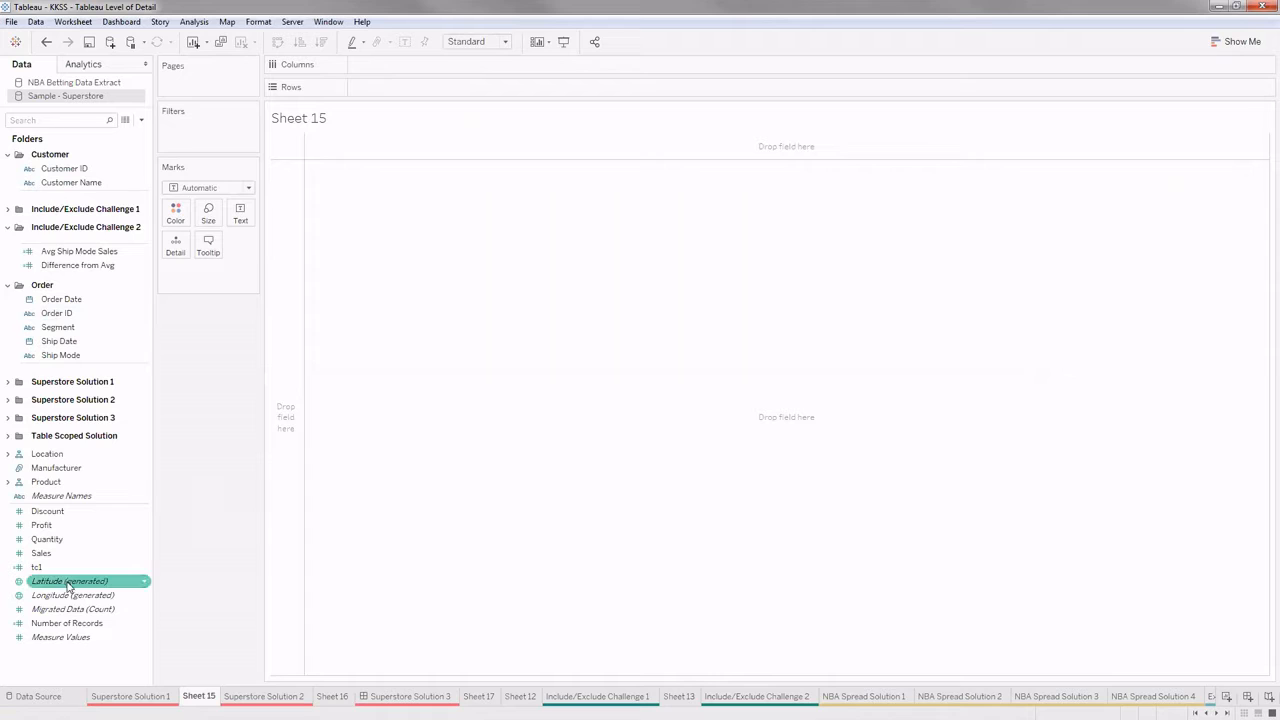
click(47, 356)
click(43, 300)
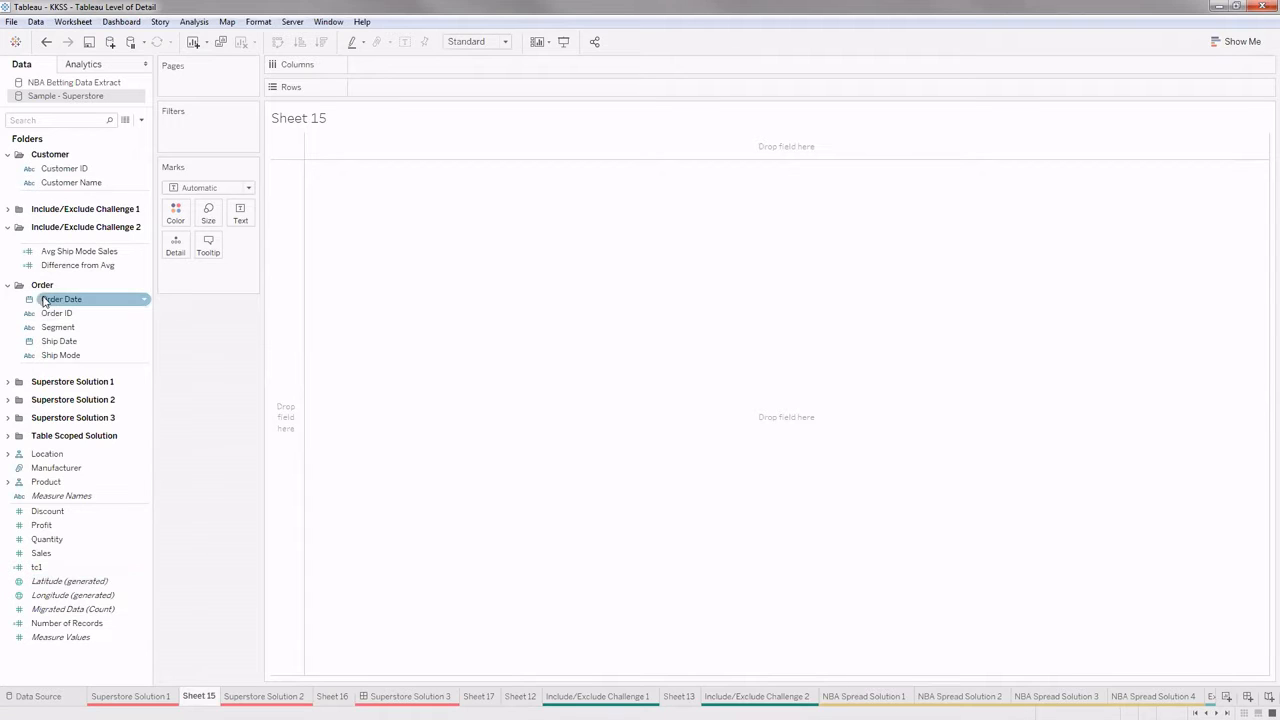
click(53, 122)
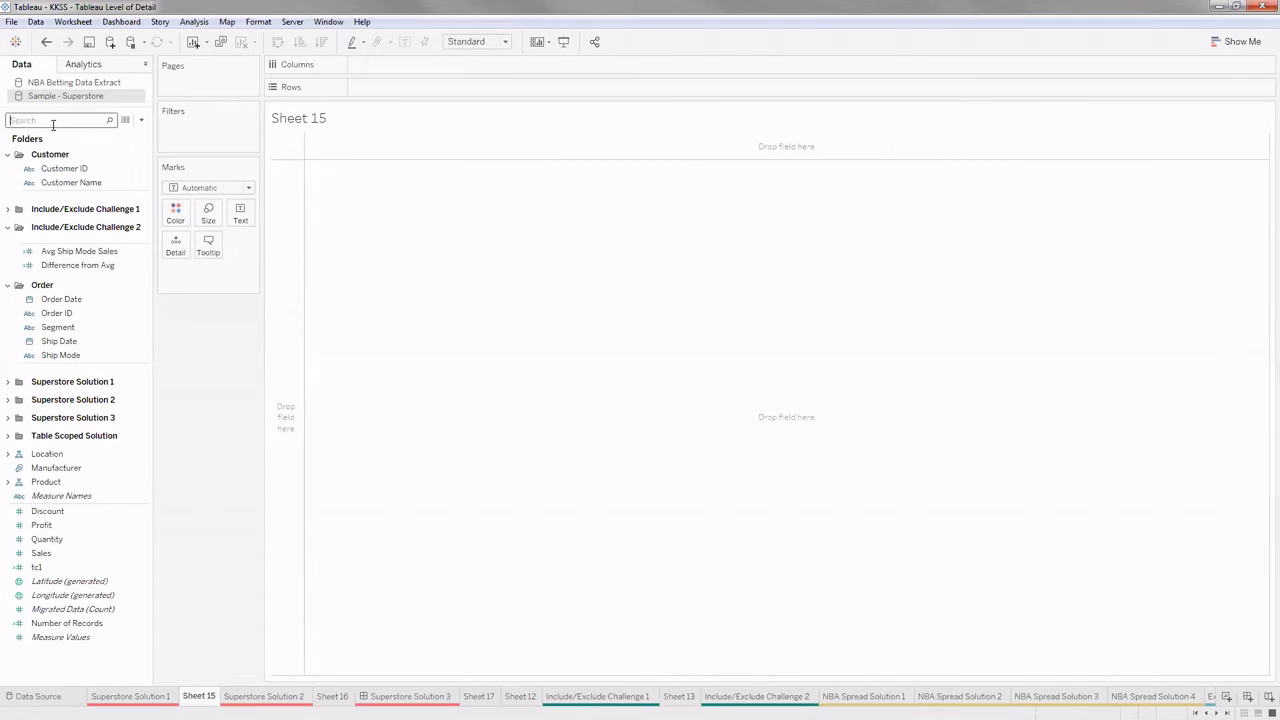
text(Stat)
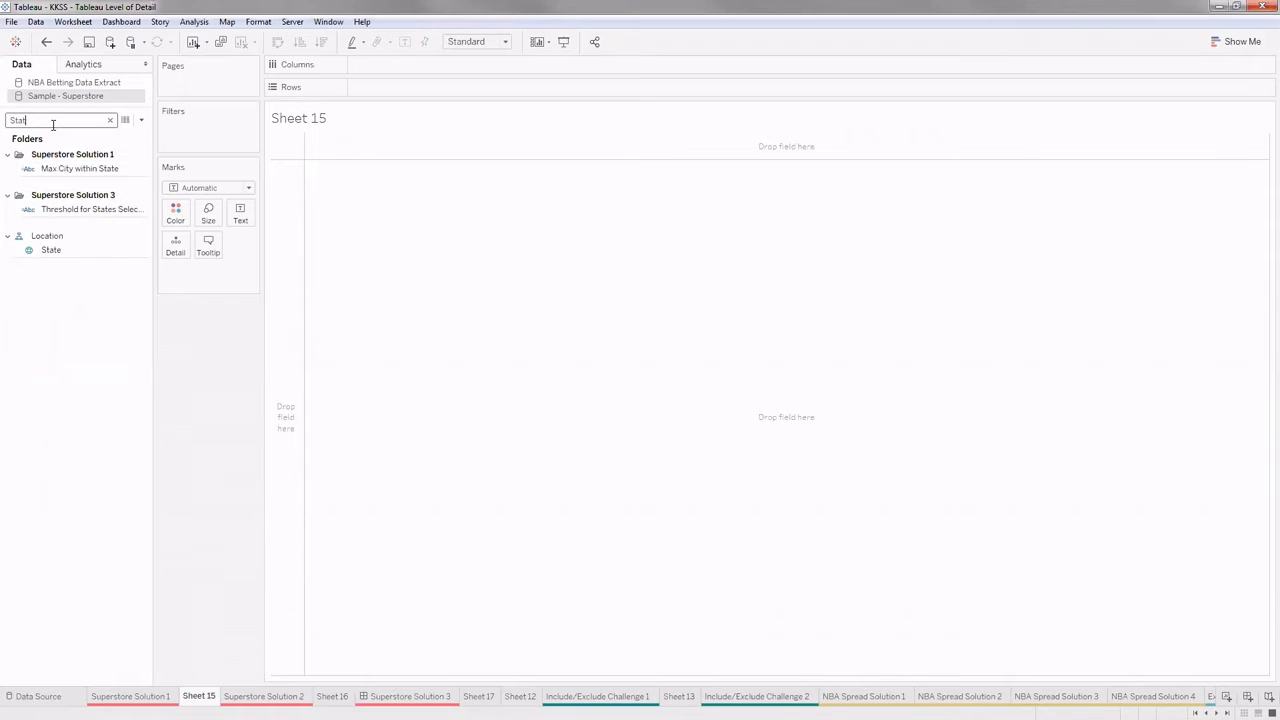
click(49, 253)
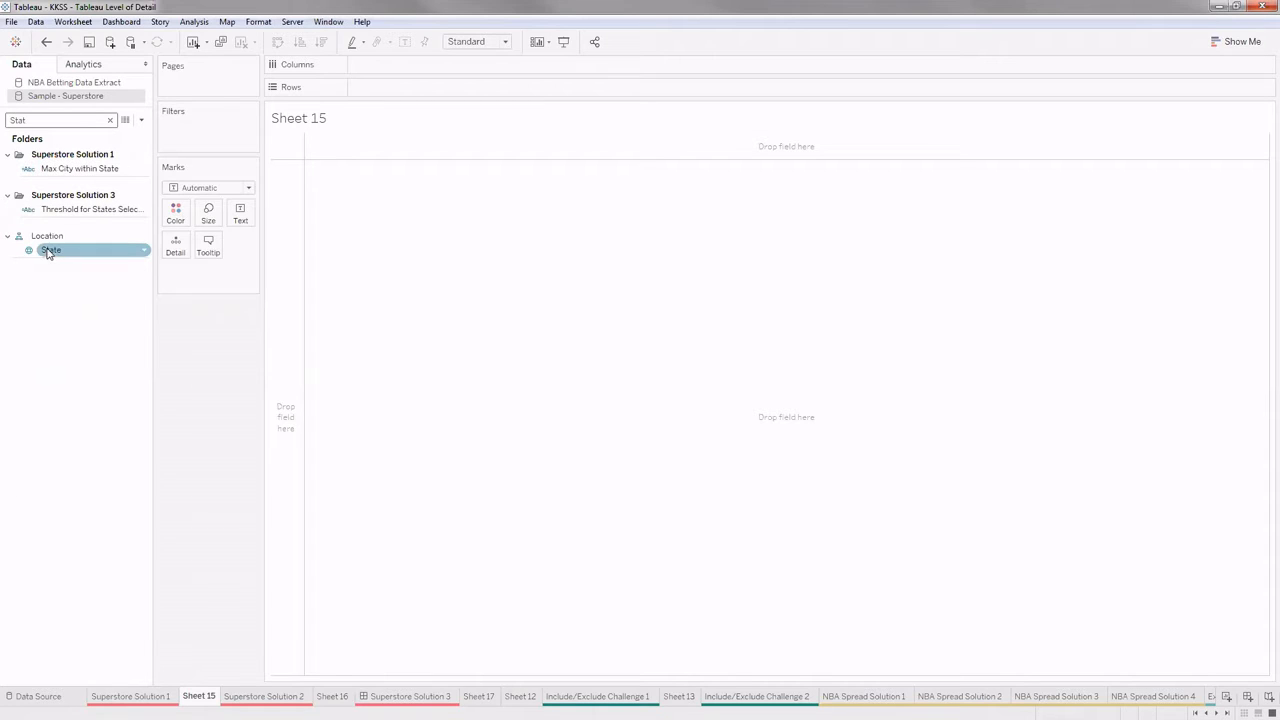
double_click(74, 254)
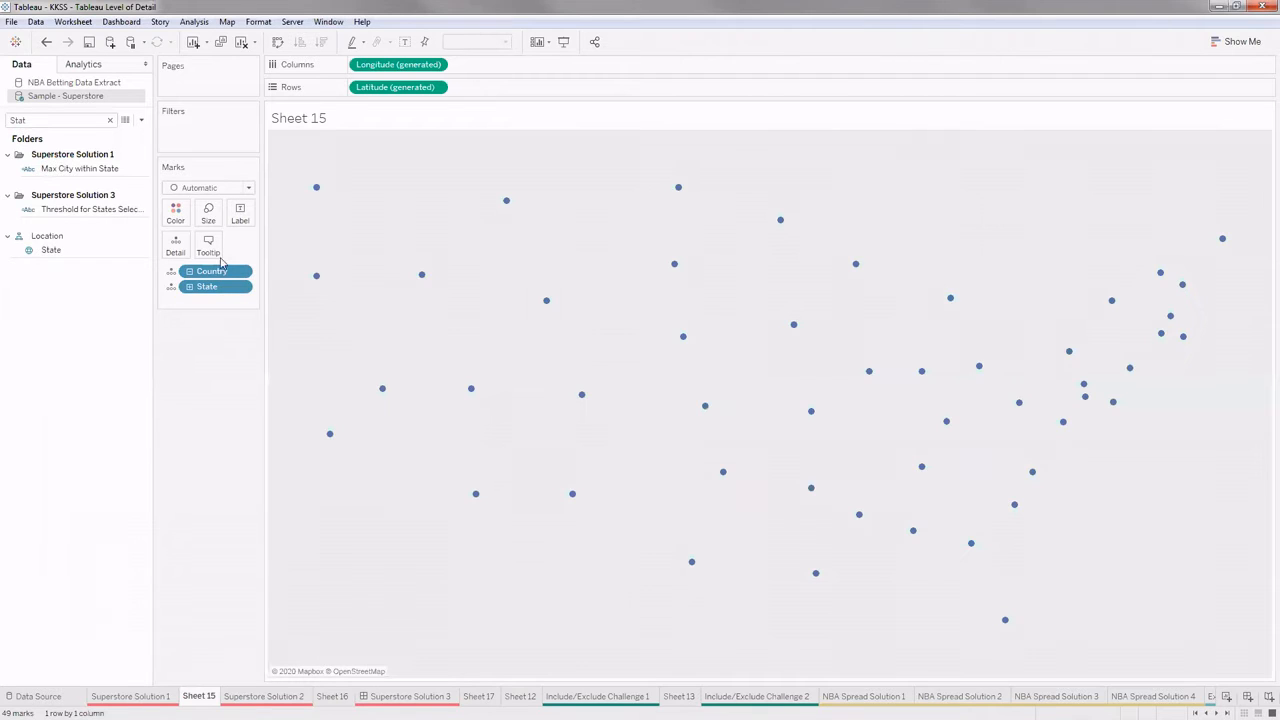
Change the mark type to Map and colour the states by Sales, with the field search cleared.
click(230, 190)
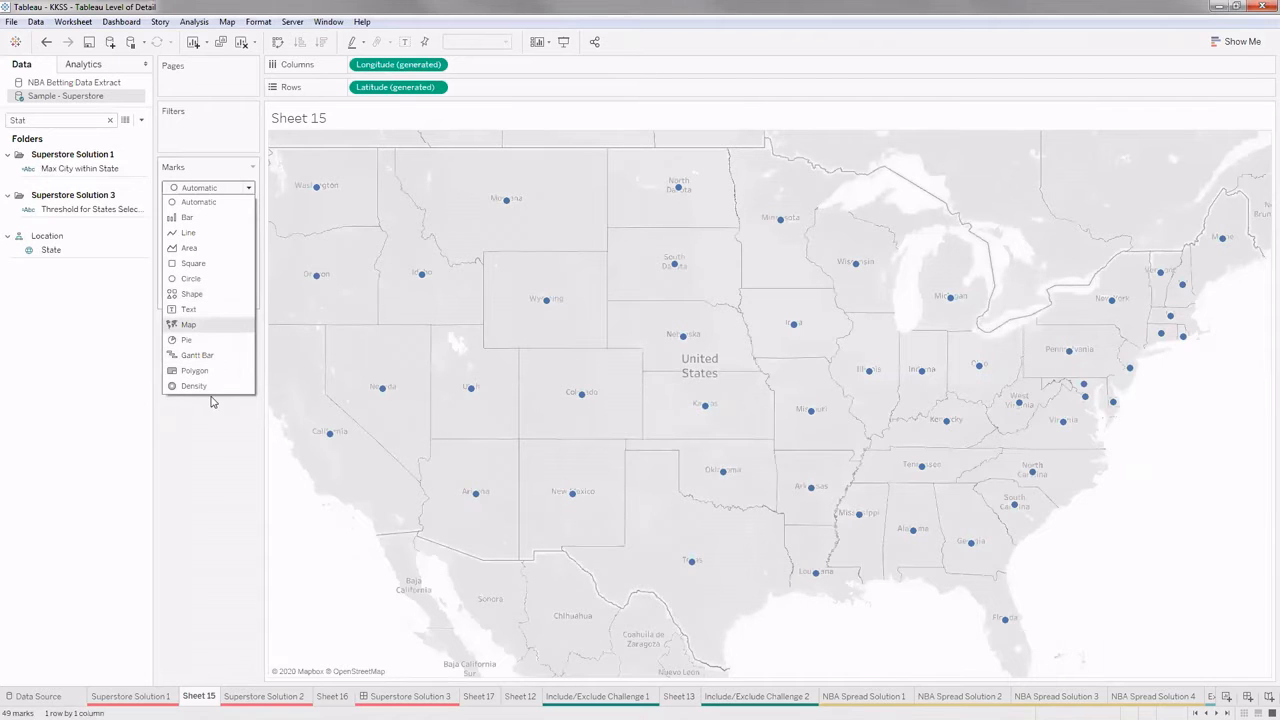
click(192, 325)
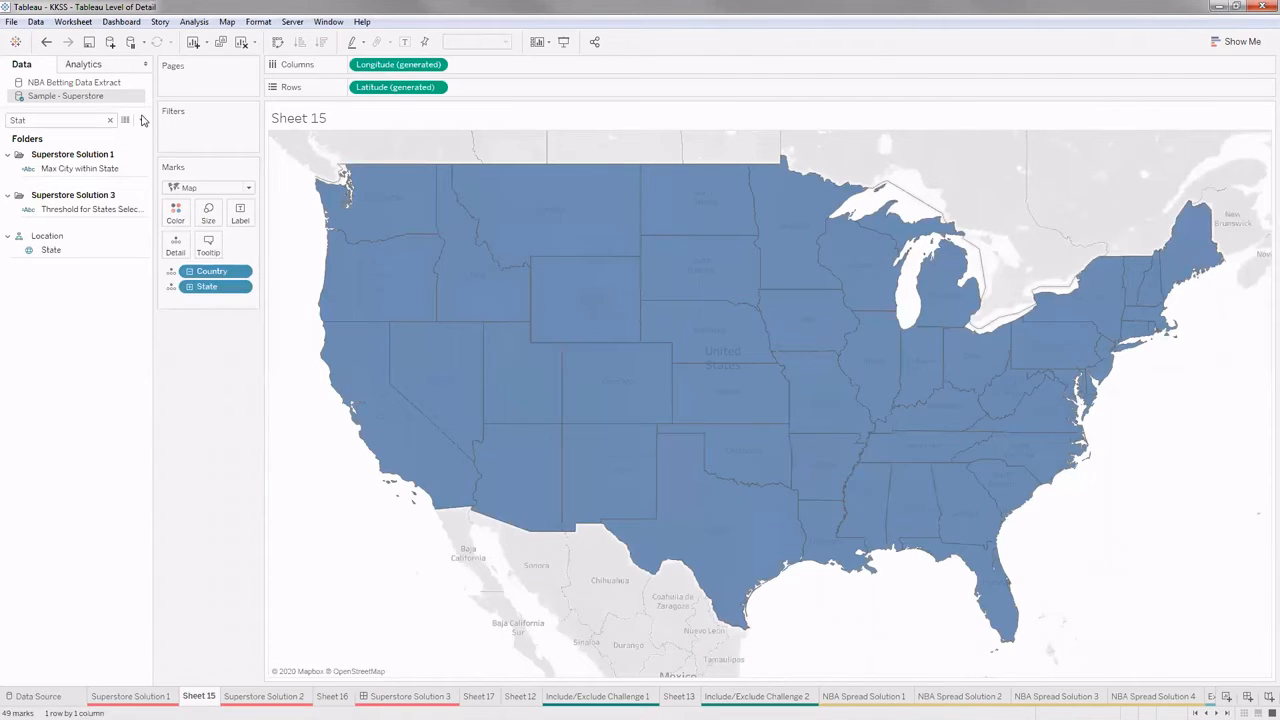
click(110, 120)
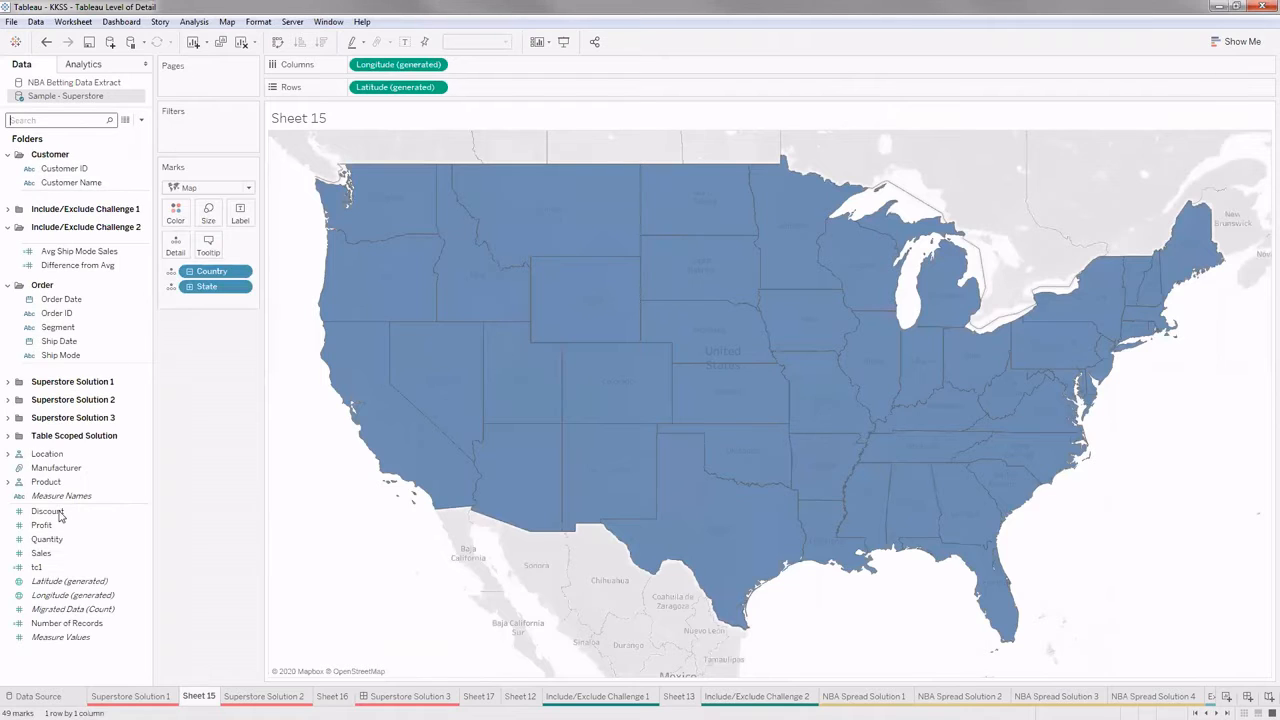
drag(59, 556, 186, 226)
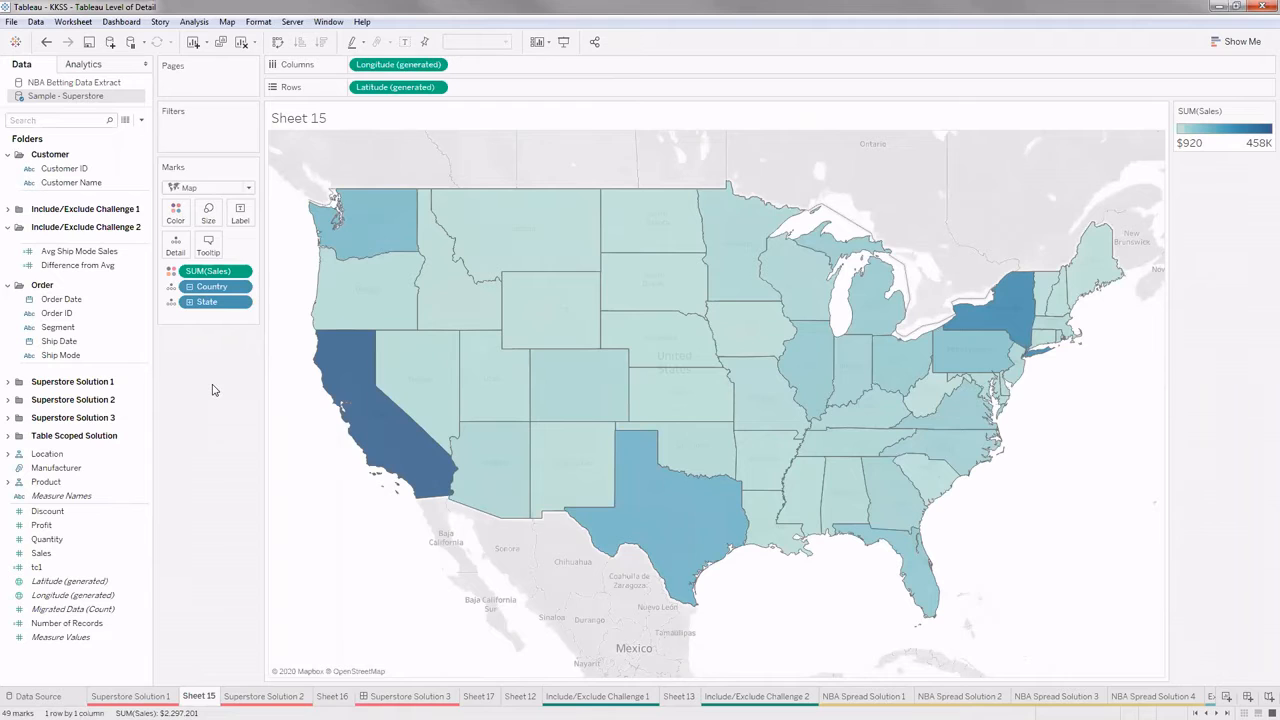
Create a calculated field named TC2 and start its formula with the FIXED expression.
click(141, 120)
click(73, 134)
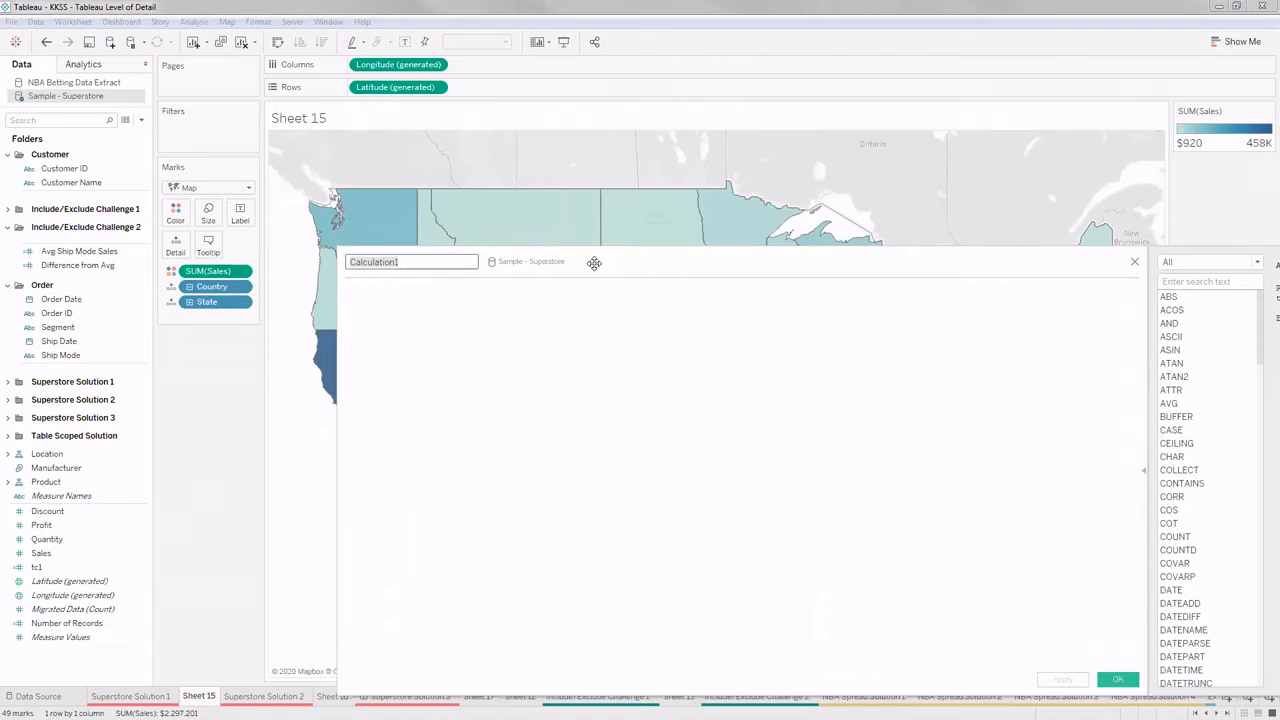
text(TC2)
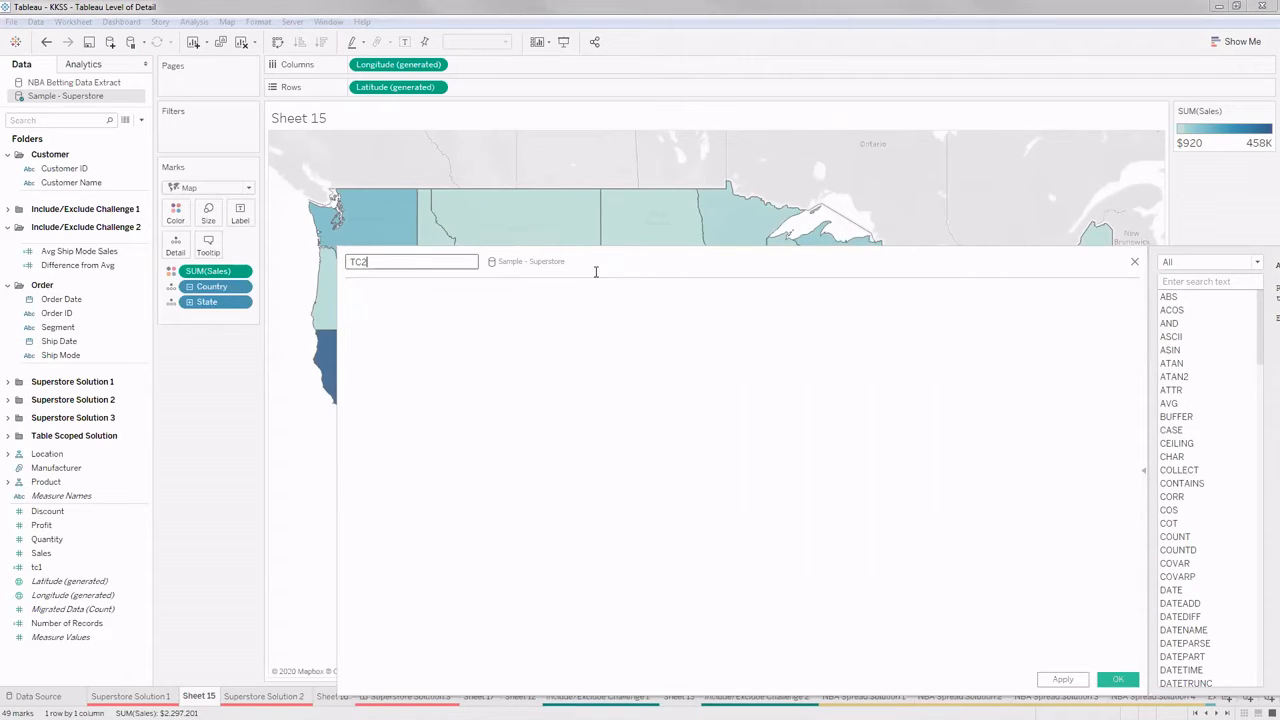
click(594, 302)
text(Fixed)
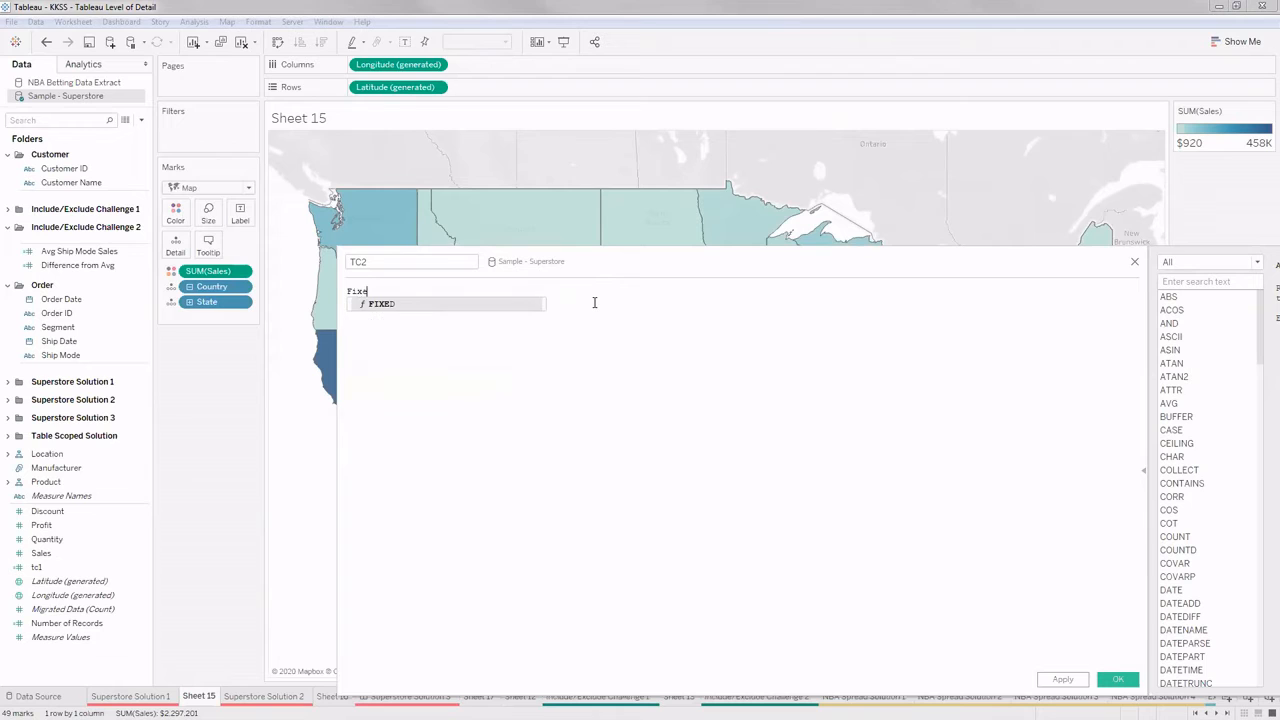
key(BackSpace)
key(BackSpace)
key(BackSpace)
key(BackSpace)
key(BackSpace)
key(BackSpace)
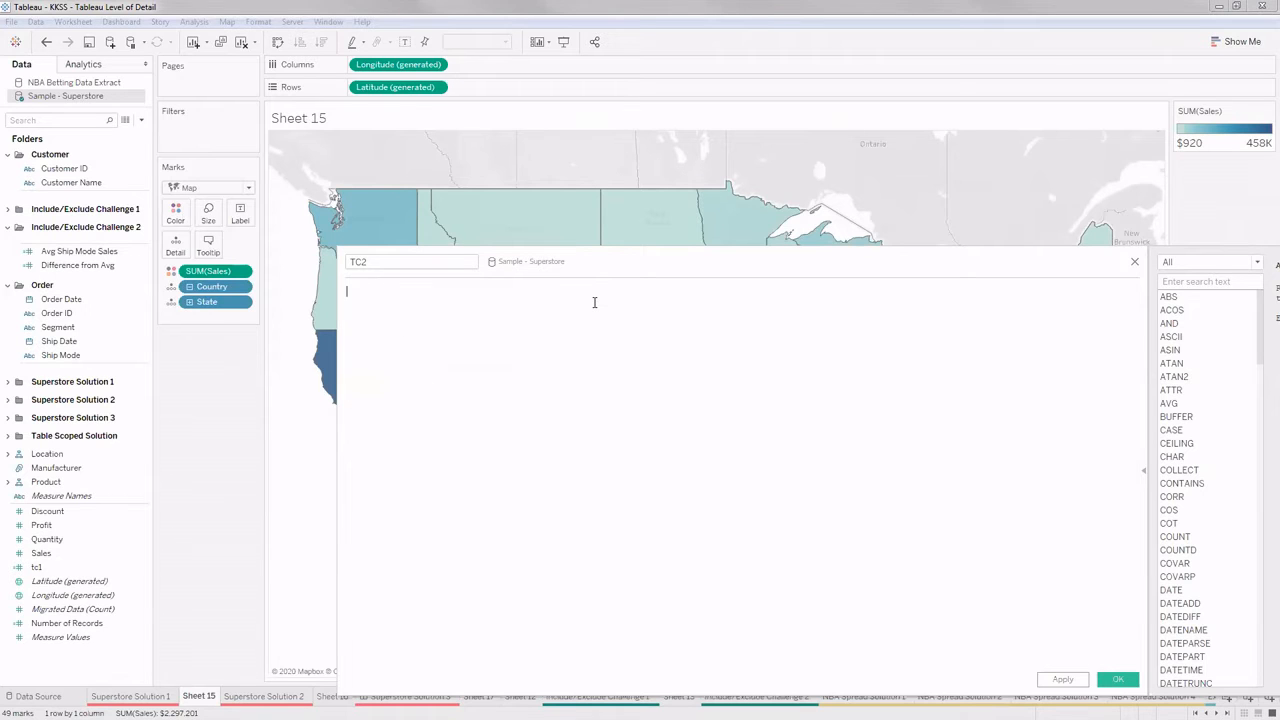
text(Fixe)
key(Return)
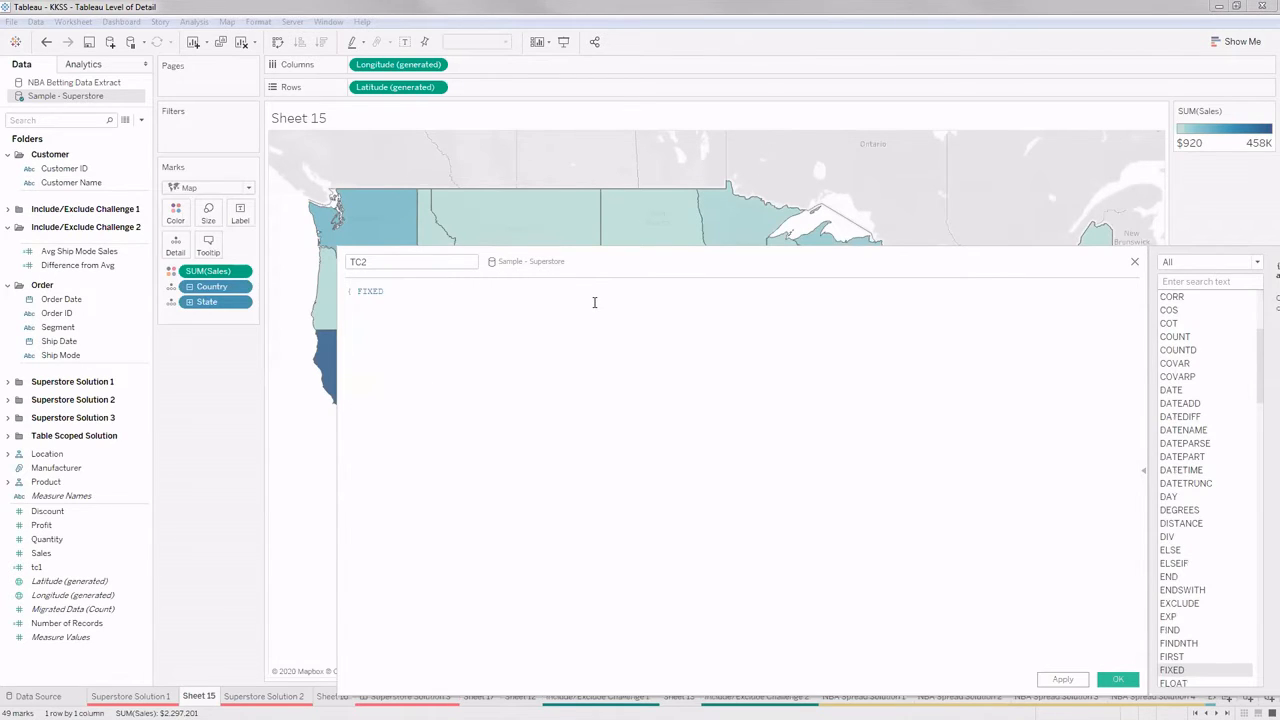
Complete the formula as { FIXED State, City : SUM([Sales])}.
text(State)
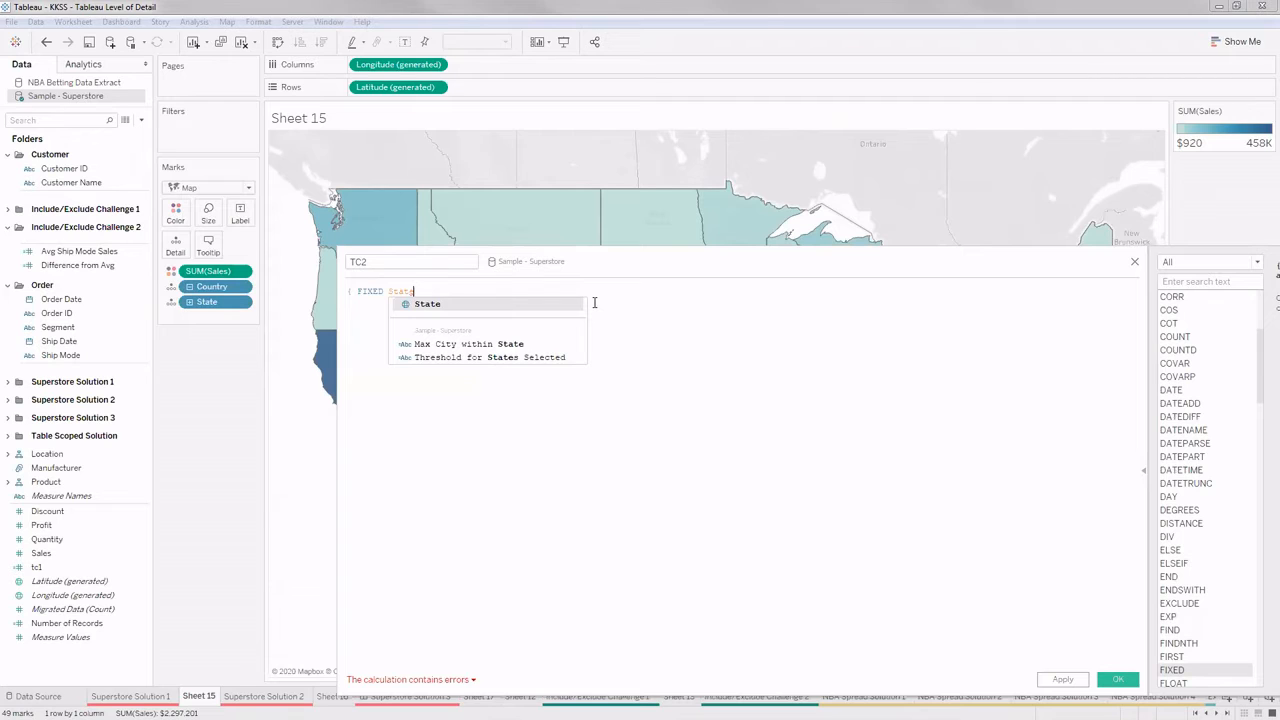
text( :)
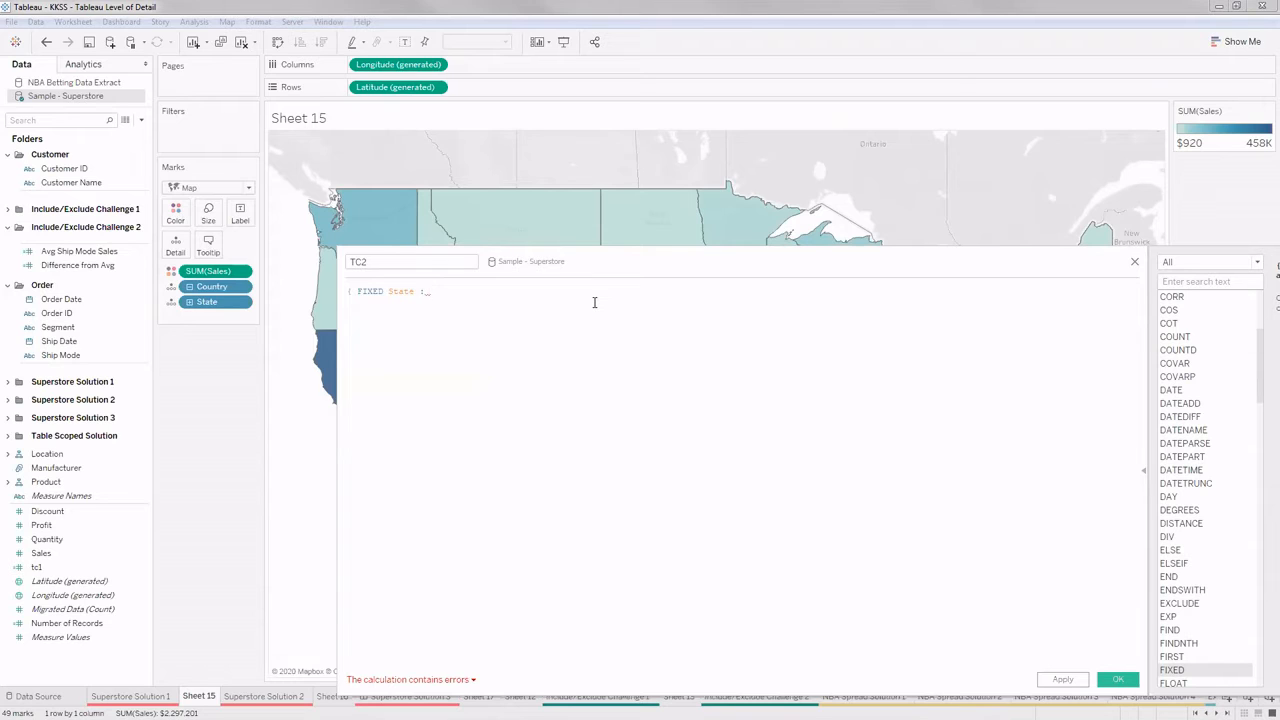
key(BackSpace)
key(BackSpace)
text(, City )
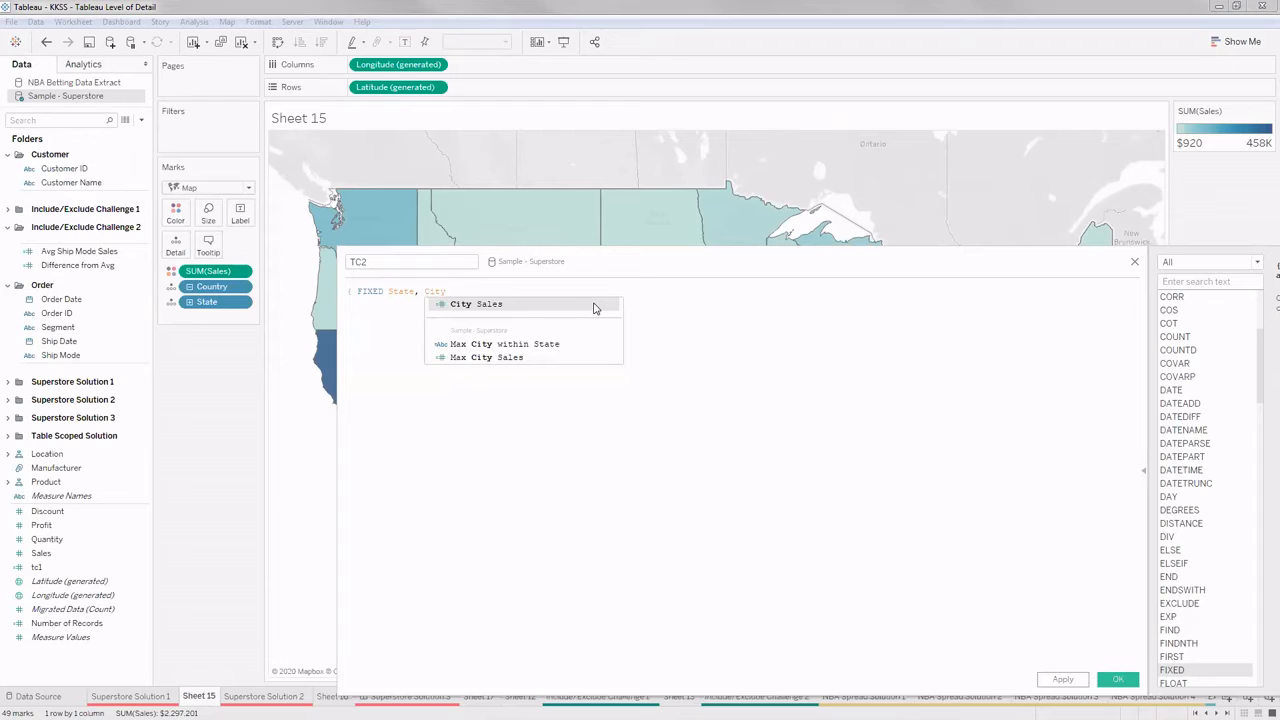
text(: SUM(SAl)
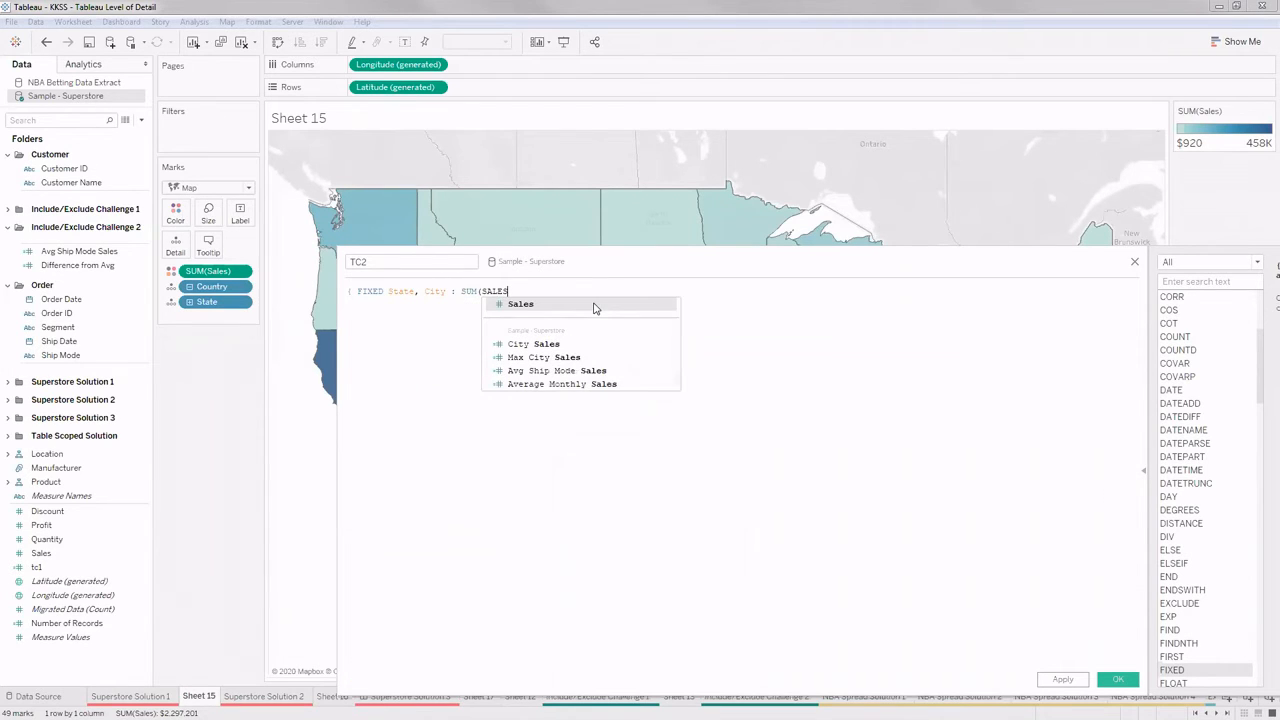
click(594, 303)
text())
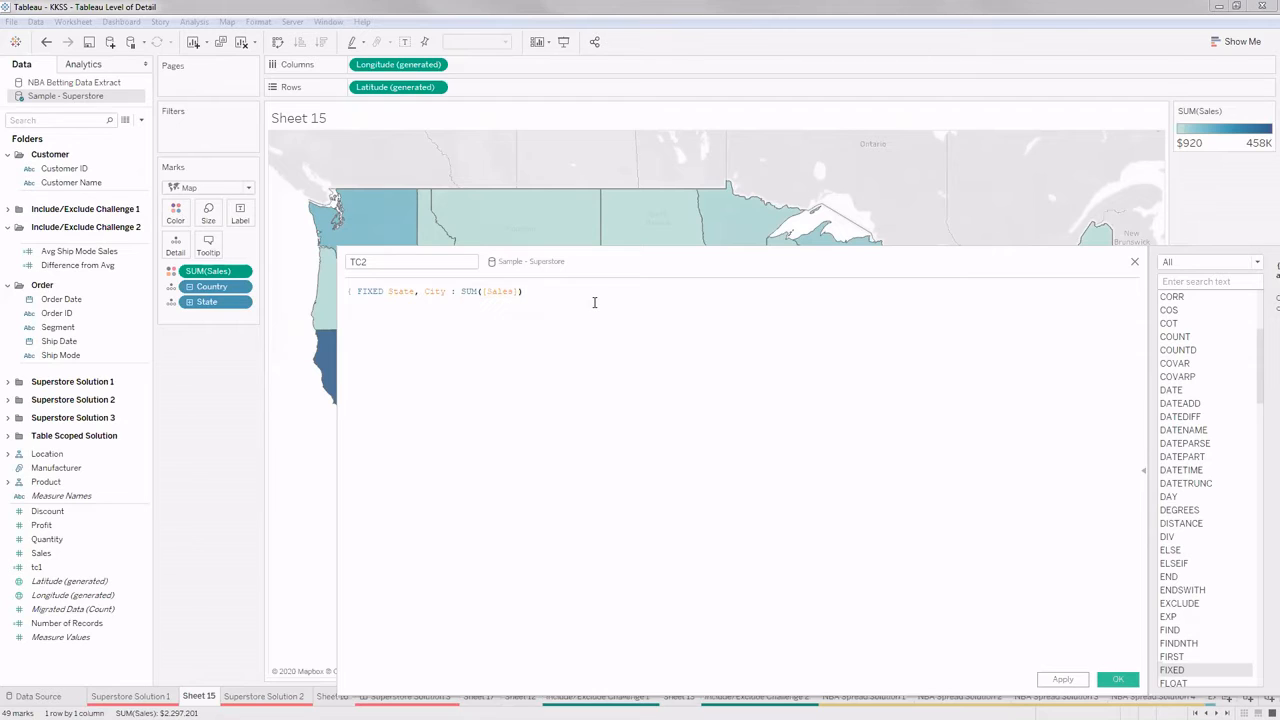
text())
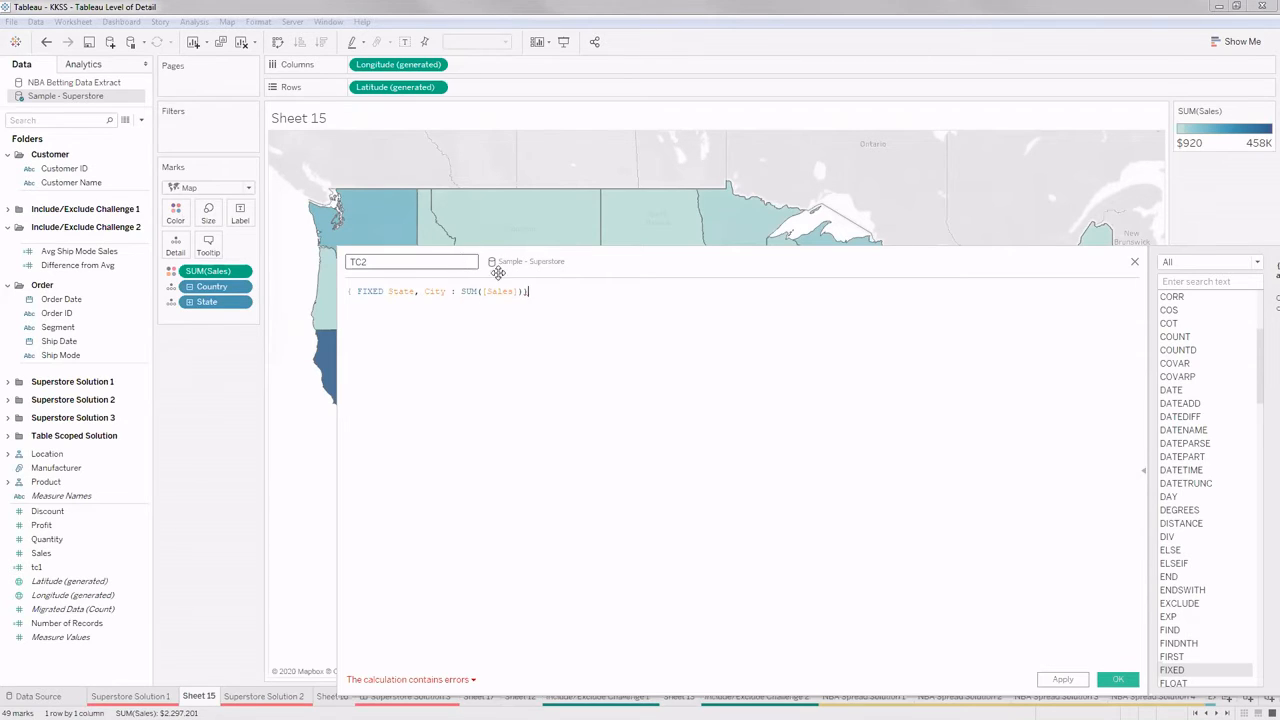
key(BackSpace)
text(})
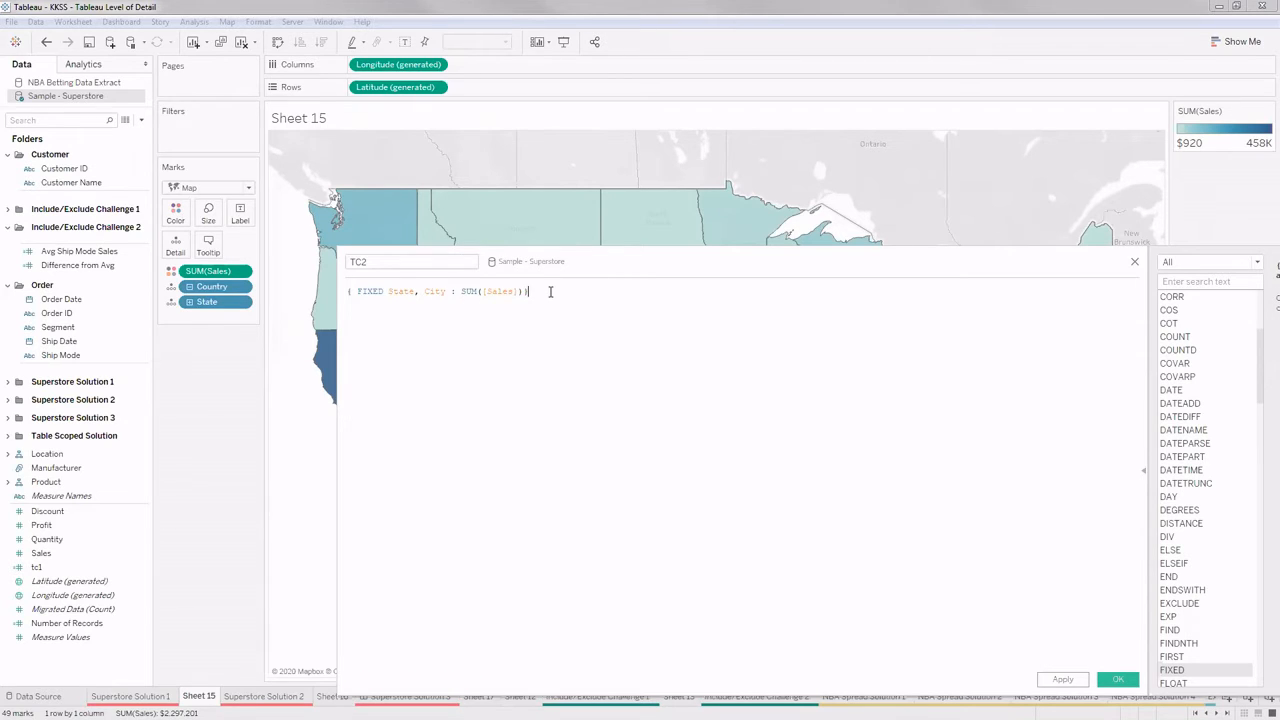
Rename the TC2 calculated field as City Level Sales and save it.
click(434, 256)
key(BackSpace)
key(BackSpace)
key(BackSpace)
text(City Level Sales)
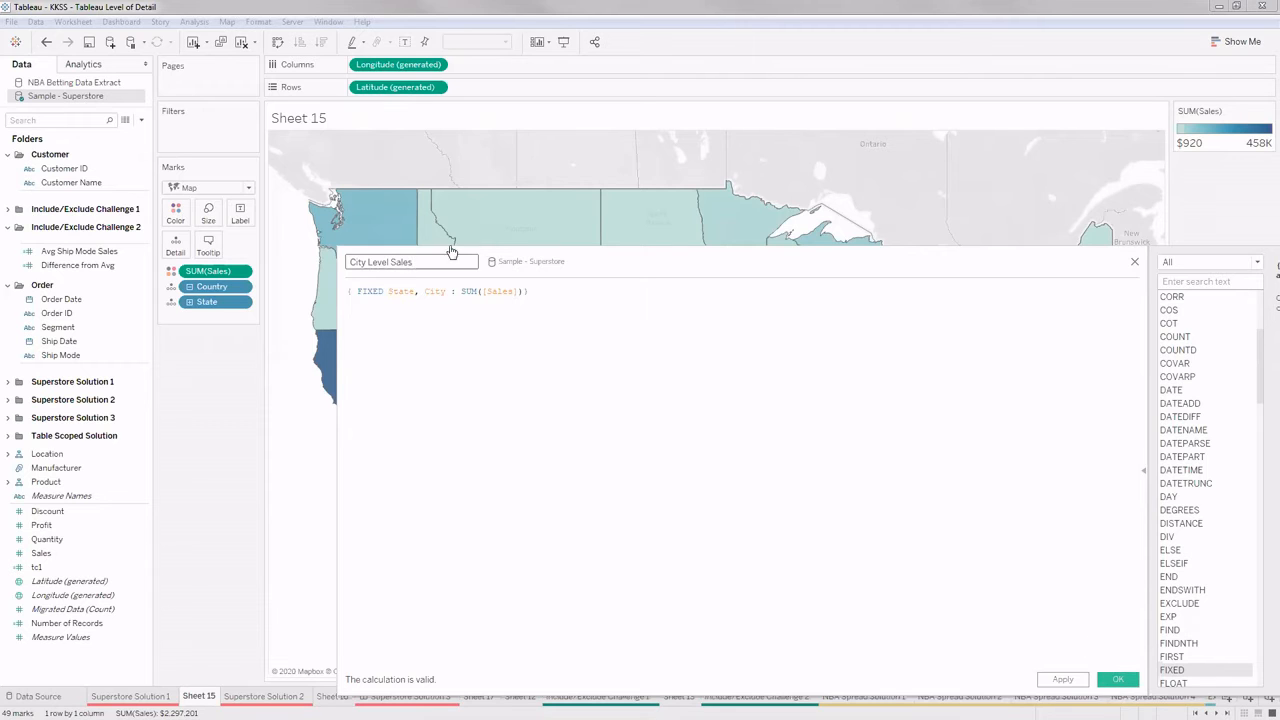
click(1118, 679)
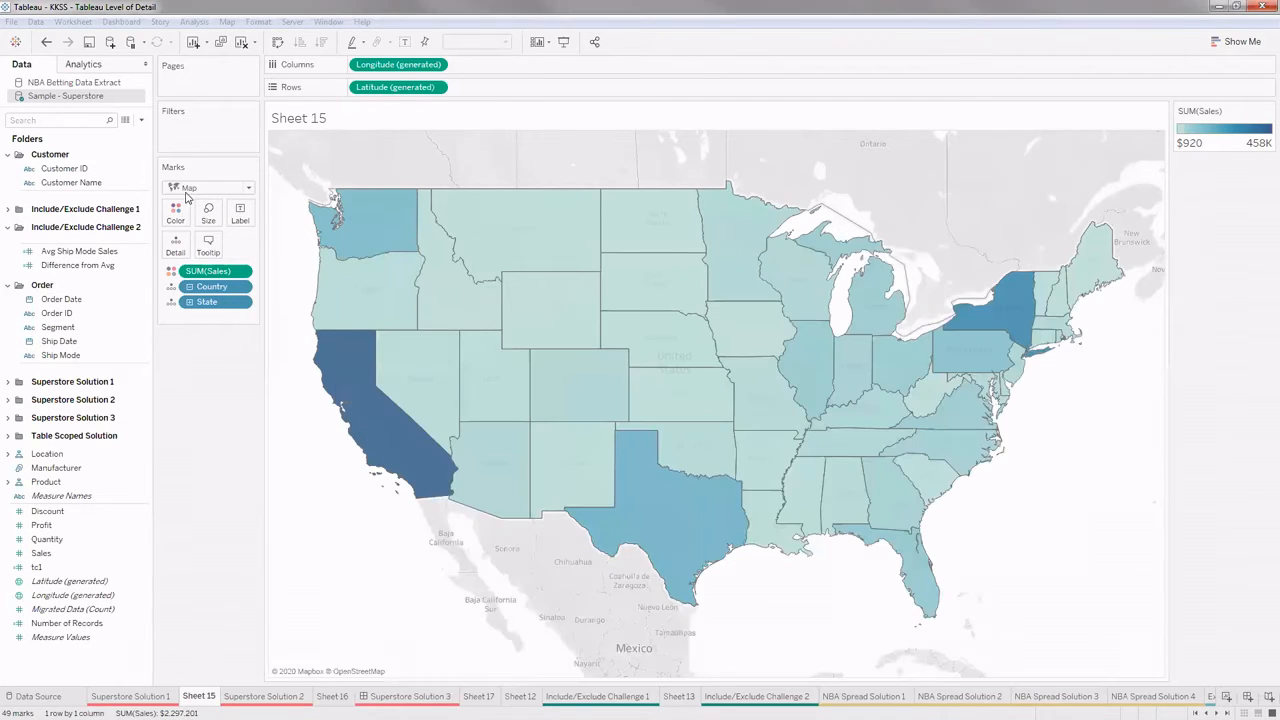
Create another calculated field in the Superstore data and name it Max City Sales.
click(141, 120)
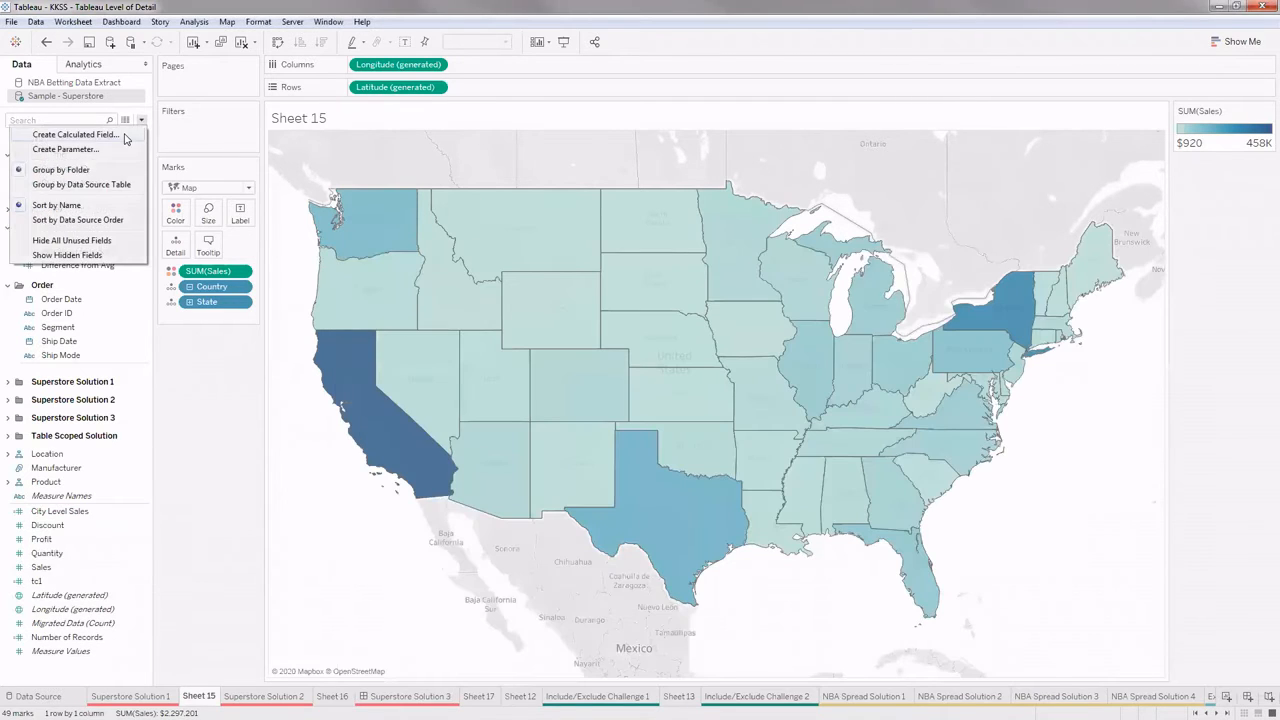
click(128, 136)
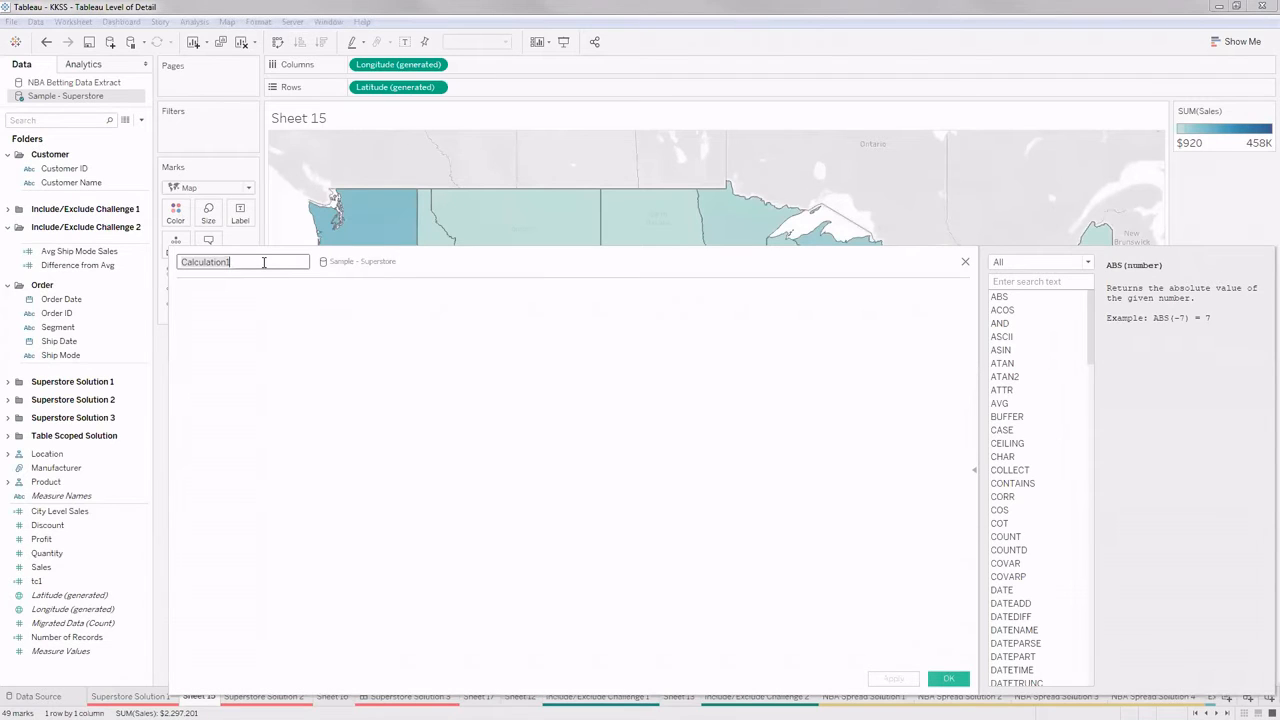
key(BackSpace)
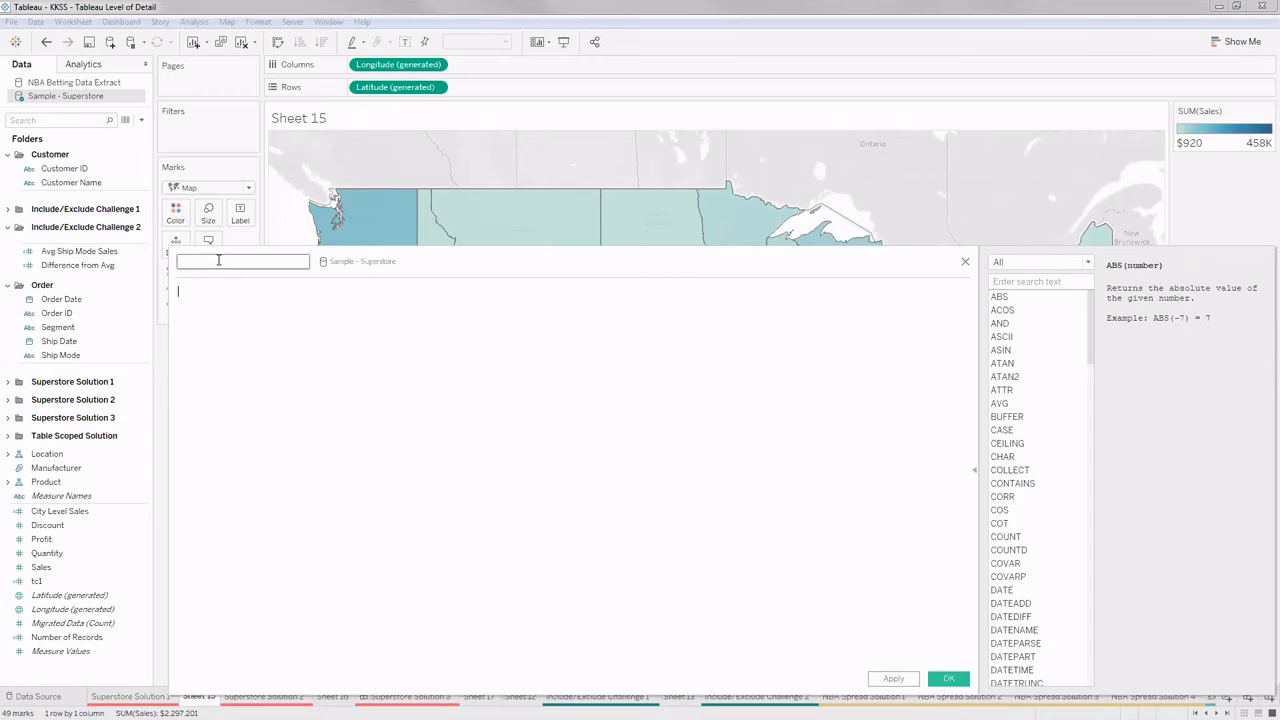
text(Max City Sales)
Start the Max City Sales formula with a FIXED expression on [State] that aggregates with MAX.
click(242, 292)
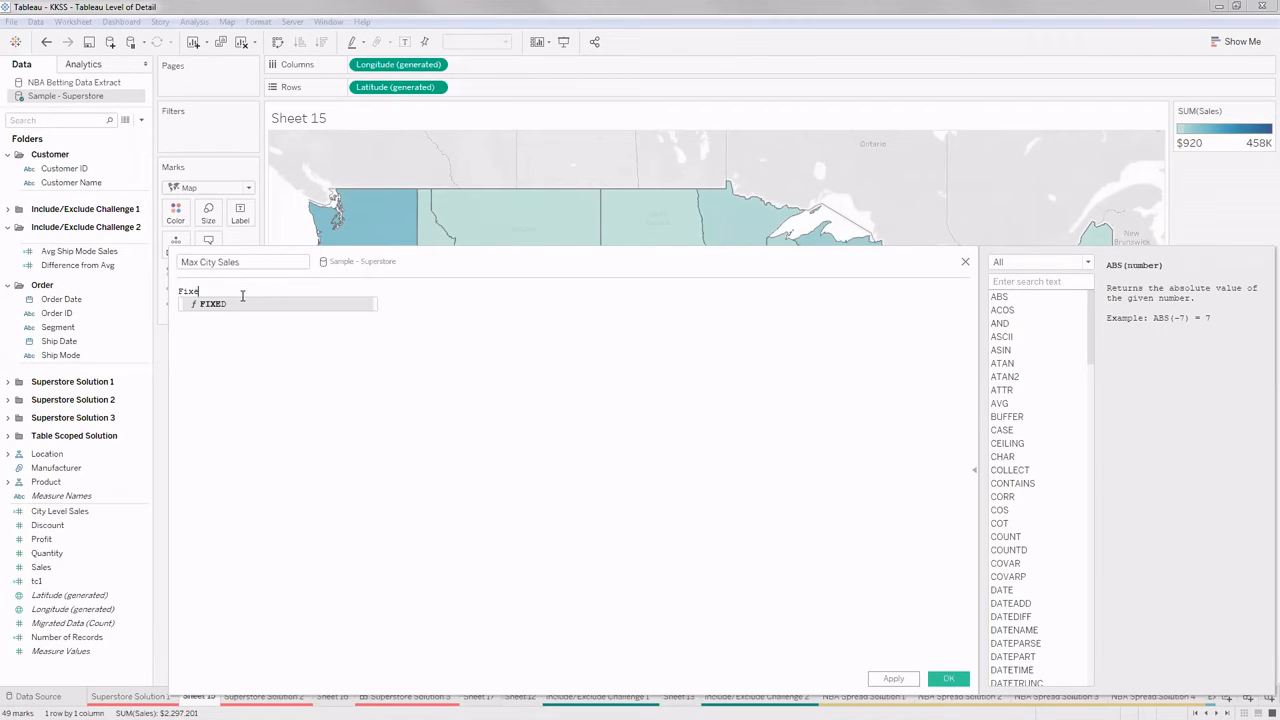
key(Return)
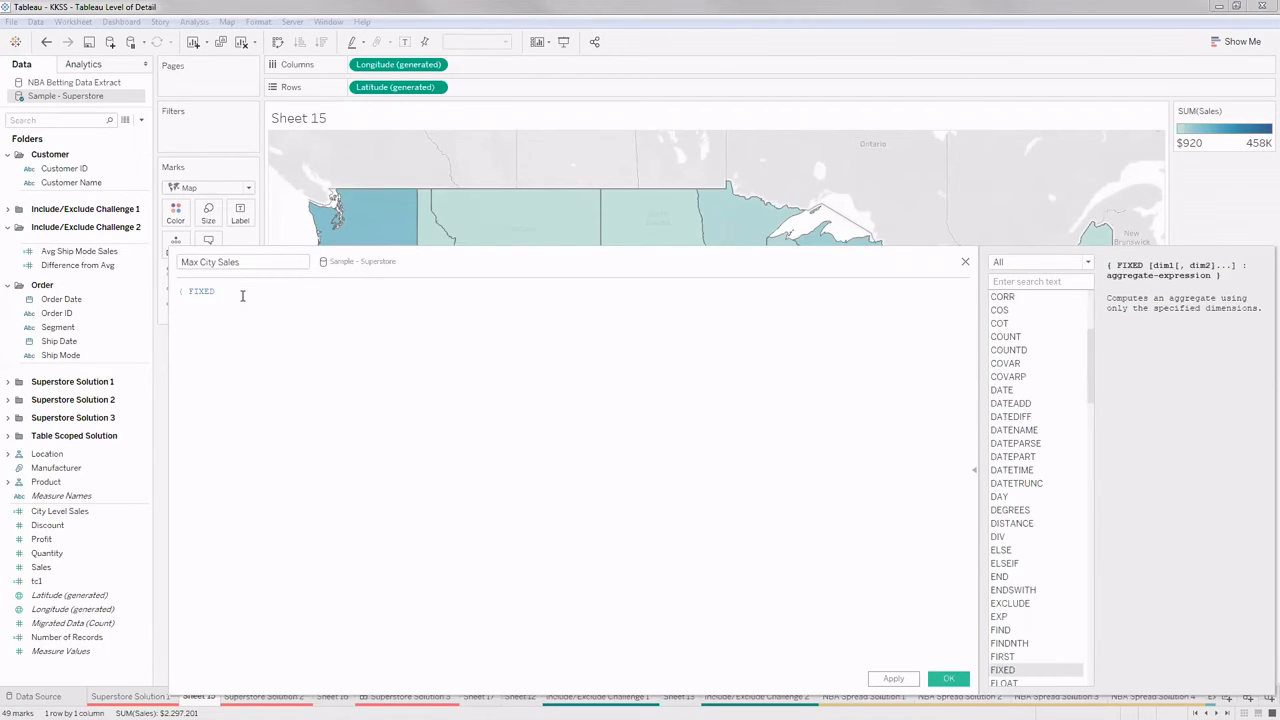
key(BackSpace)
text([Sta)
key(Return)
text(: MAX()
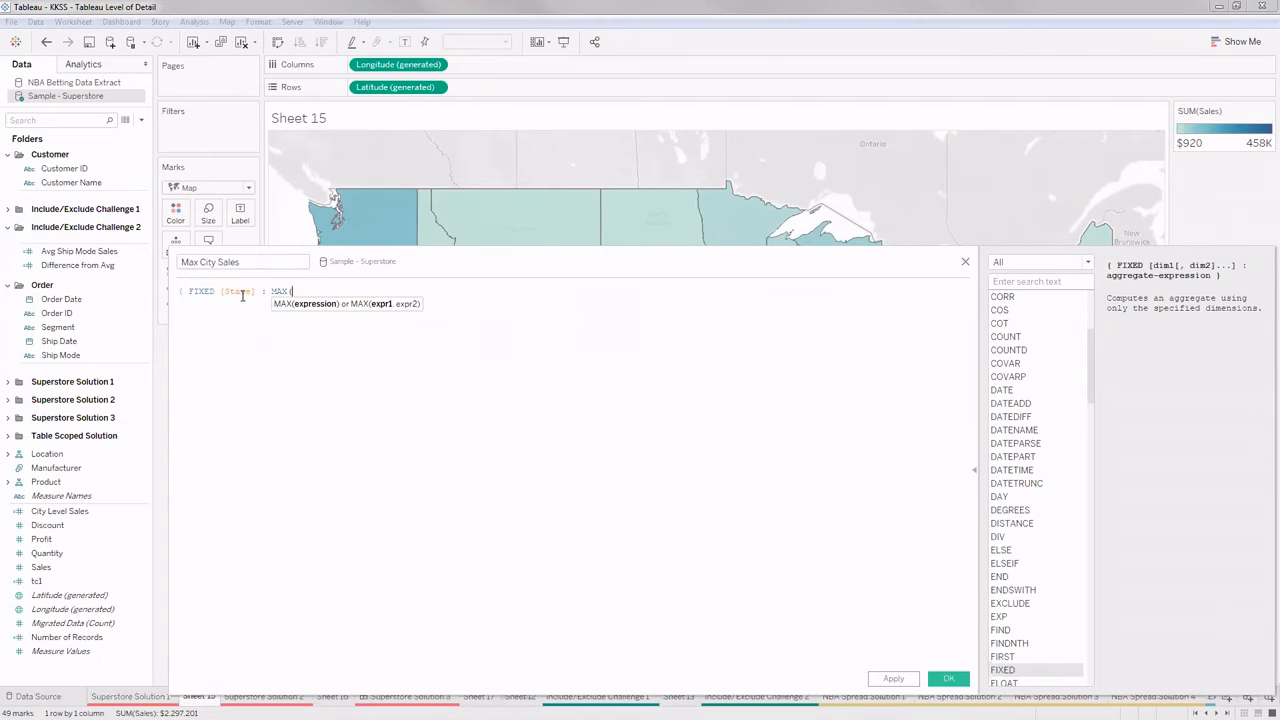
Complete the formula as { FIXED [State] : MAX([City Level Sales])}.
text(Cit)
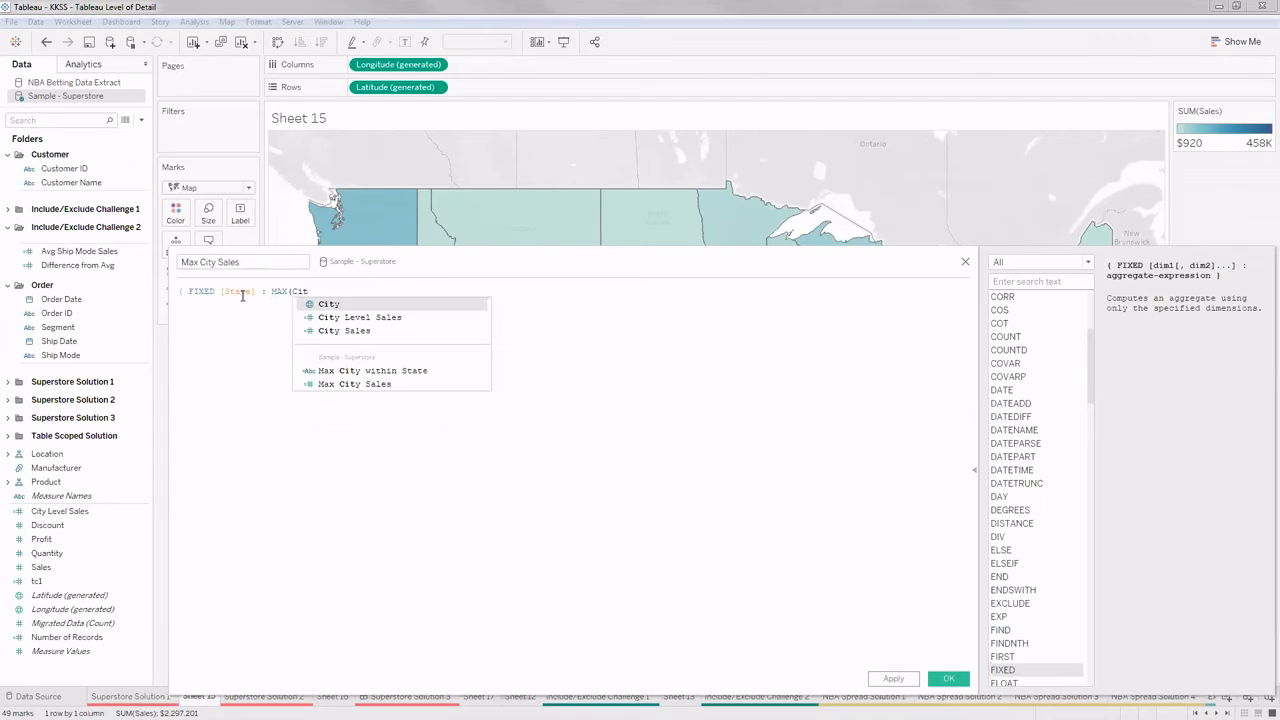
click(365, 317)
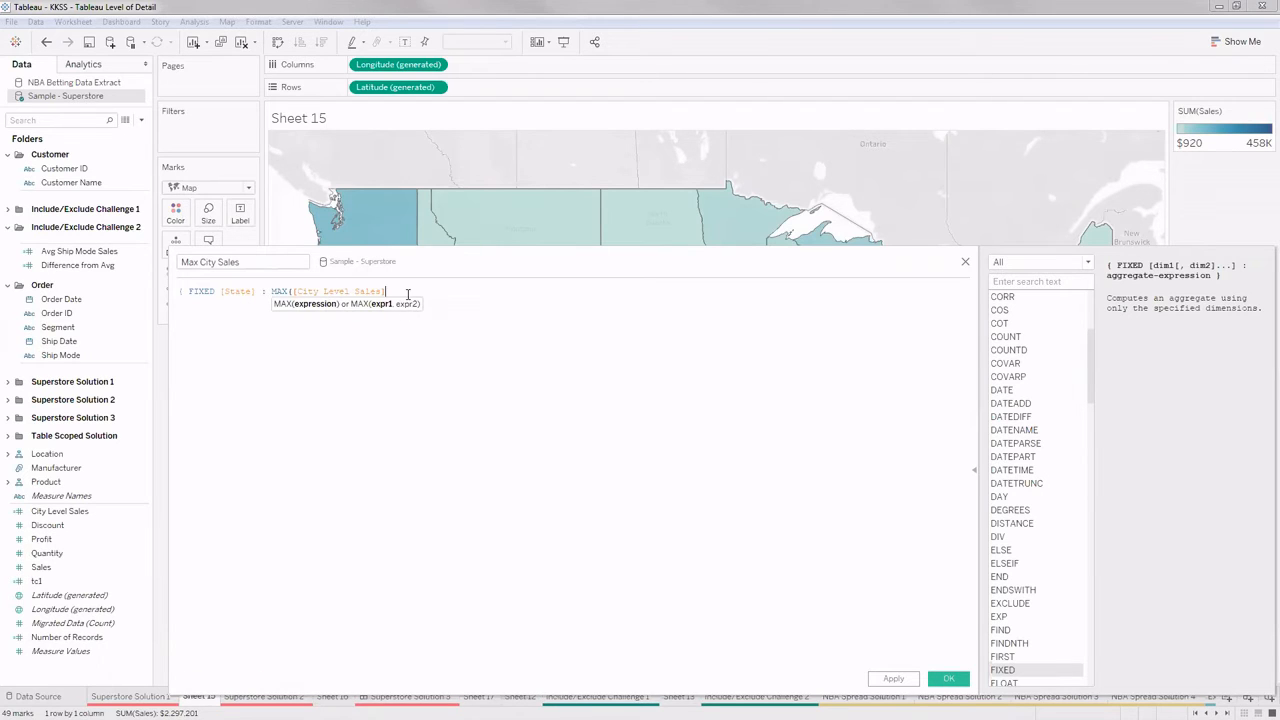
text())
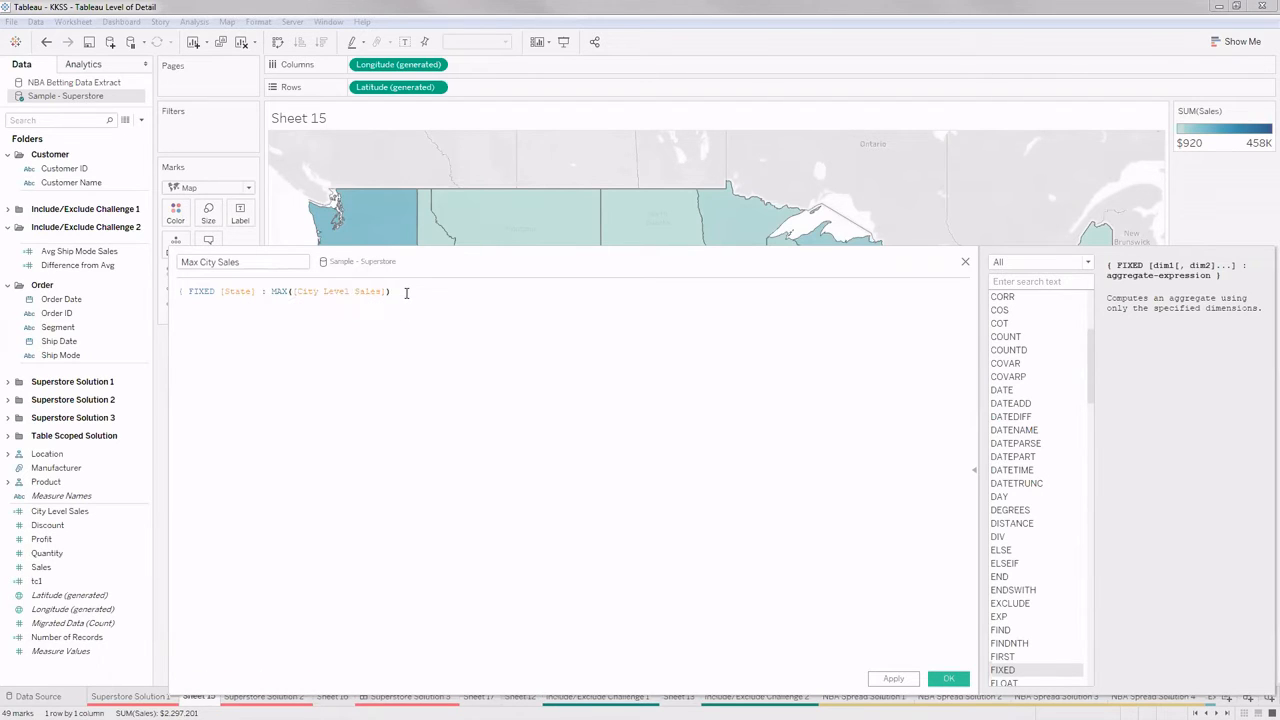
text(})
click(388, 291)
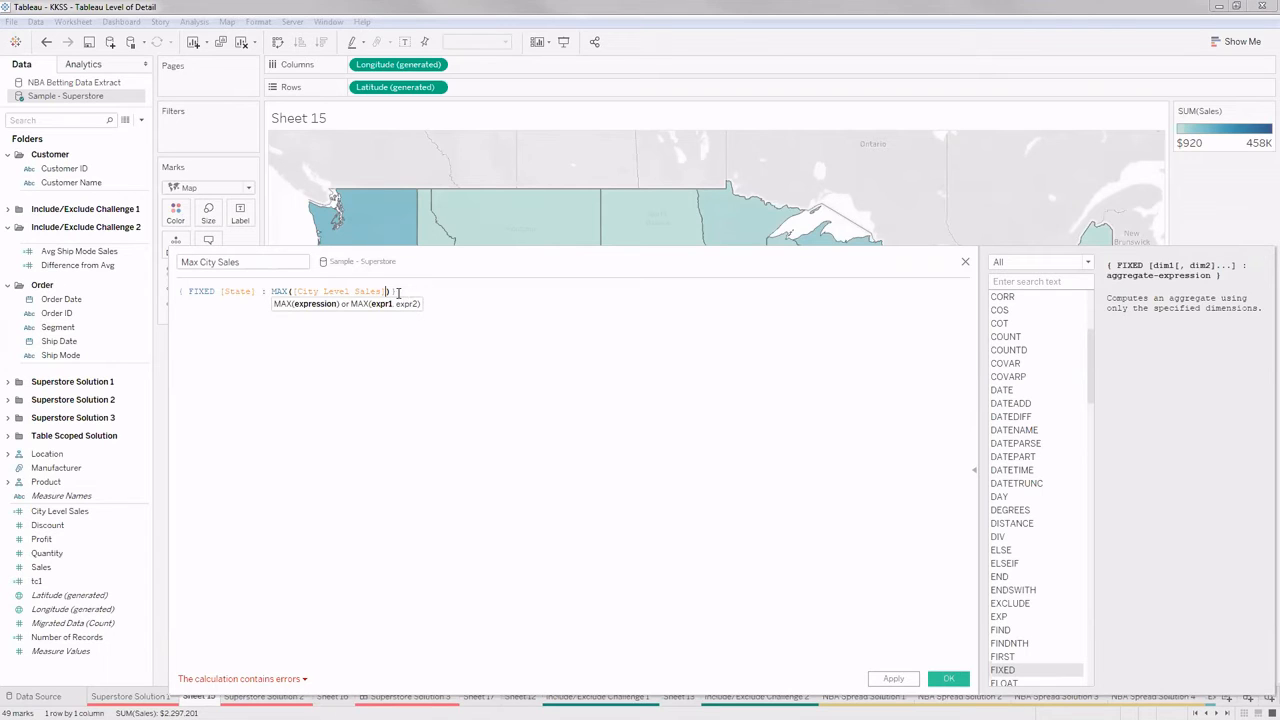
click(400, 291)
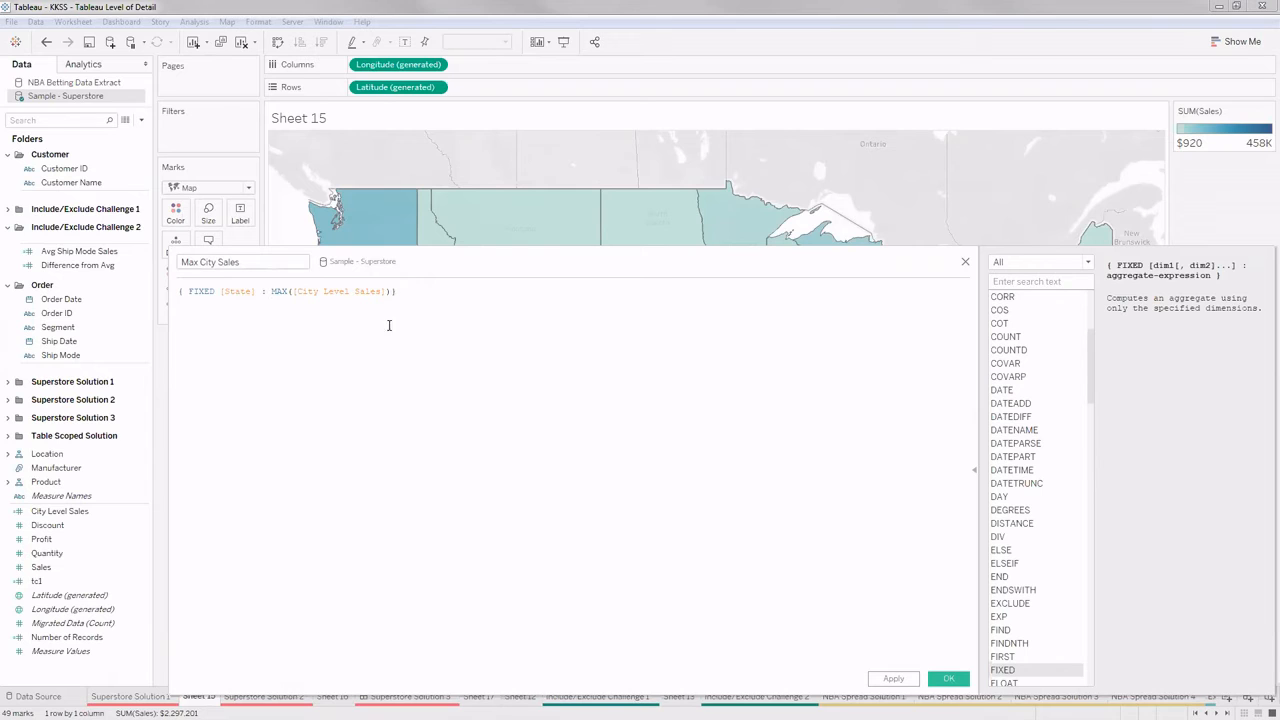
Check the calculation error, rename the calculated field as Max City Sales 1 and save it.
click(224, 678)
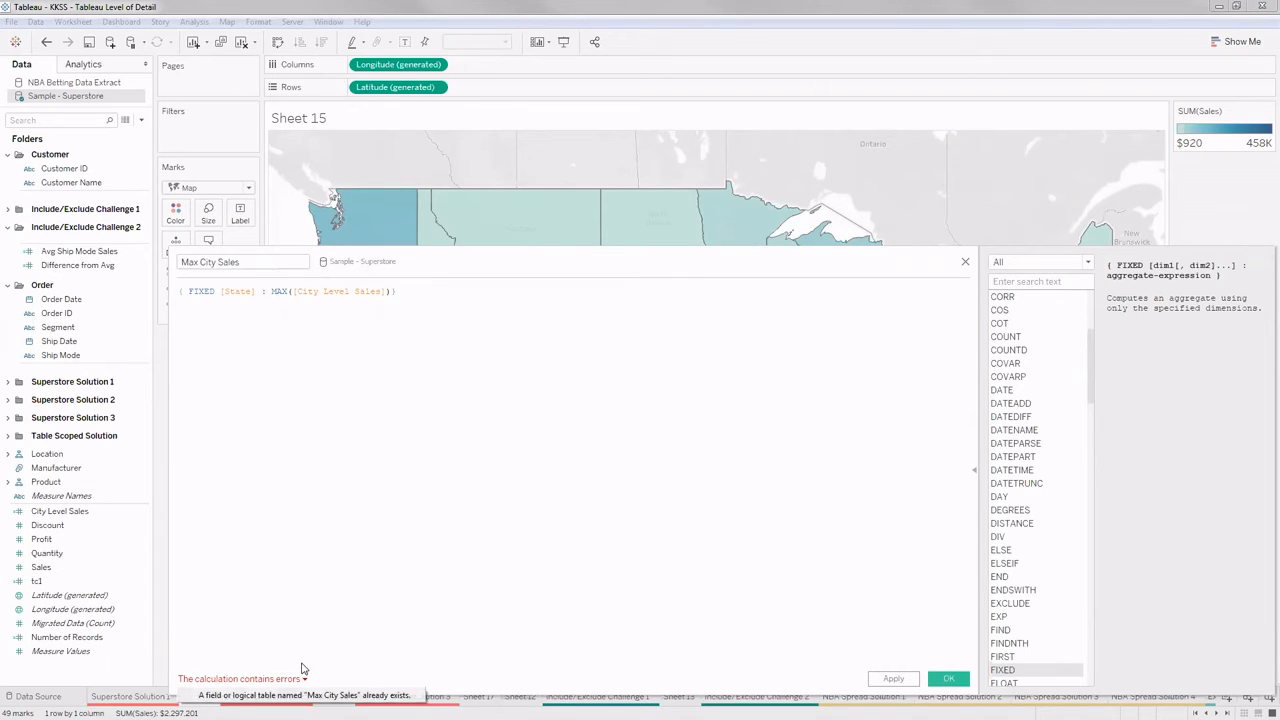
click(250, 263)
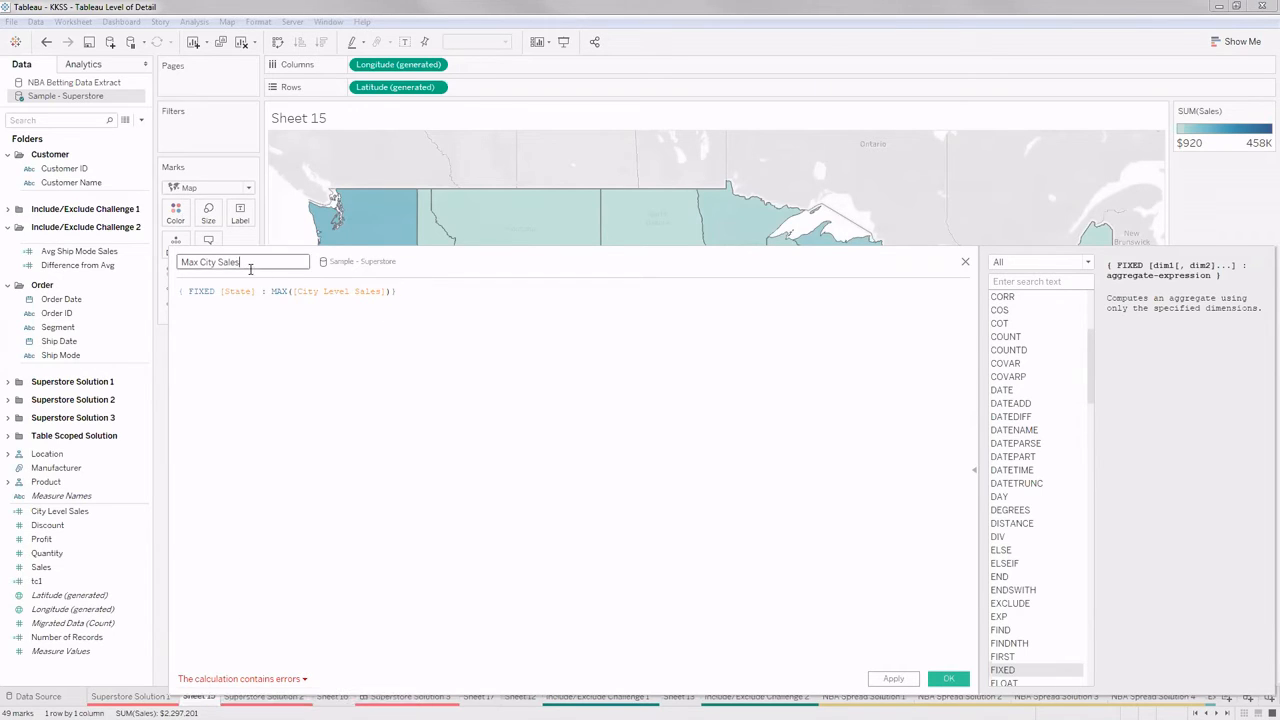
text(1)
click(948, 680)
click(948, 679)
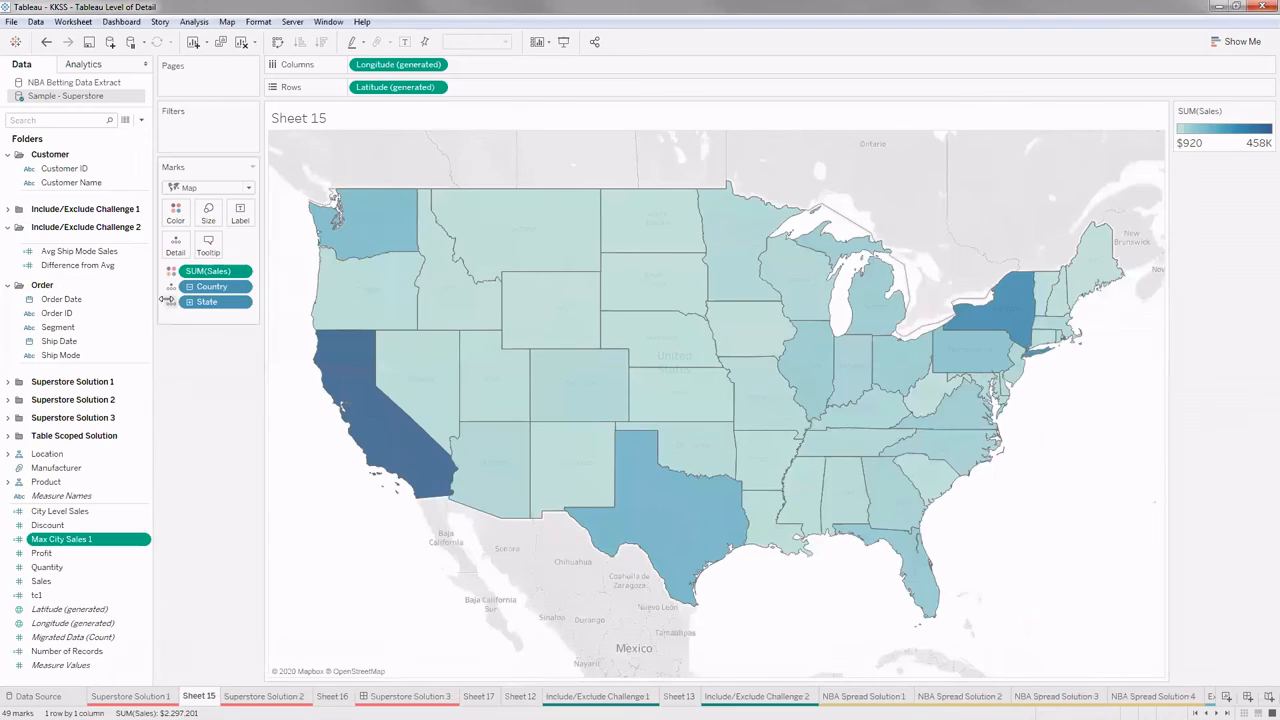
click(82, 537)
key(Return)
right_click(76, 545)
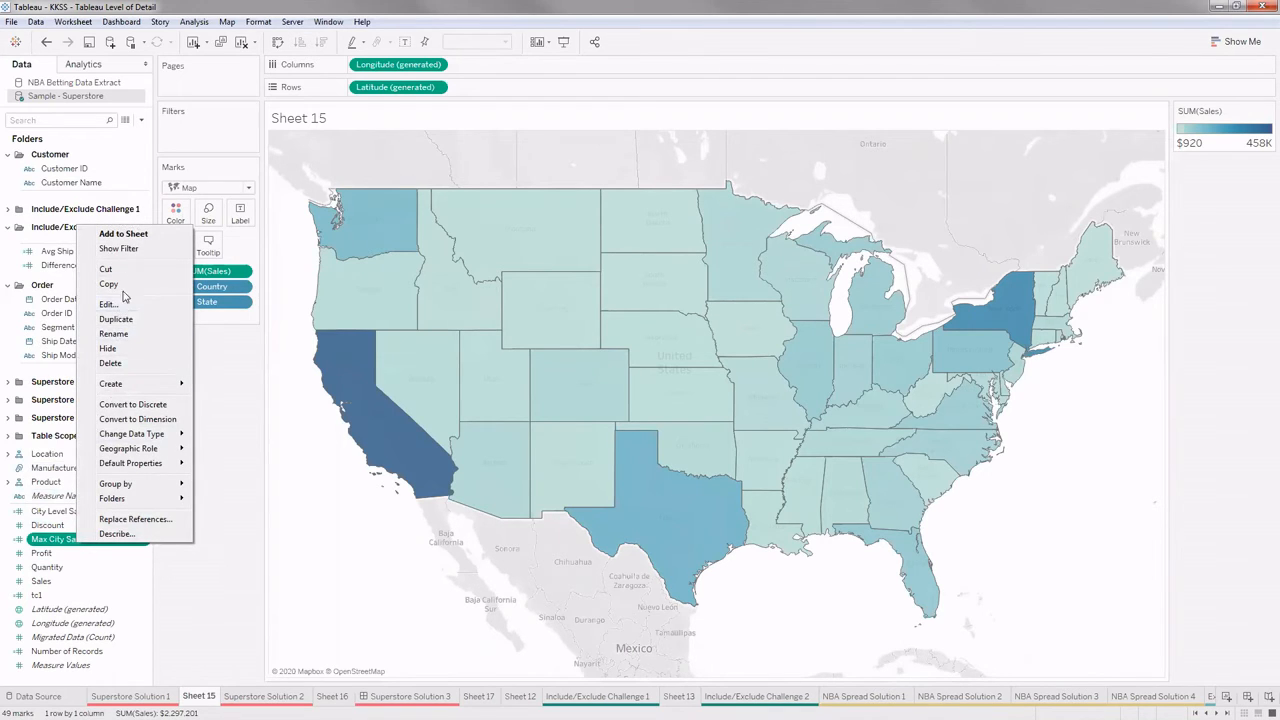
click(246, 435)
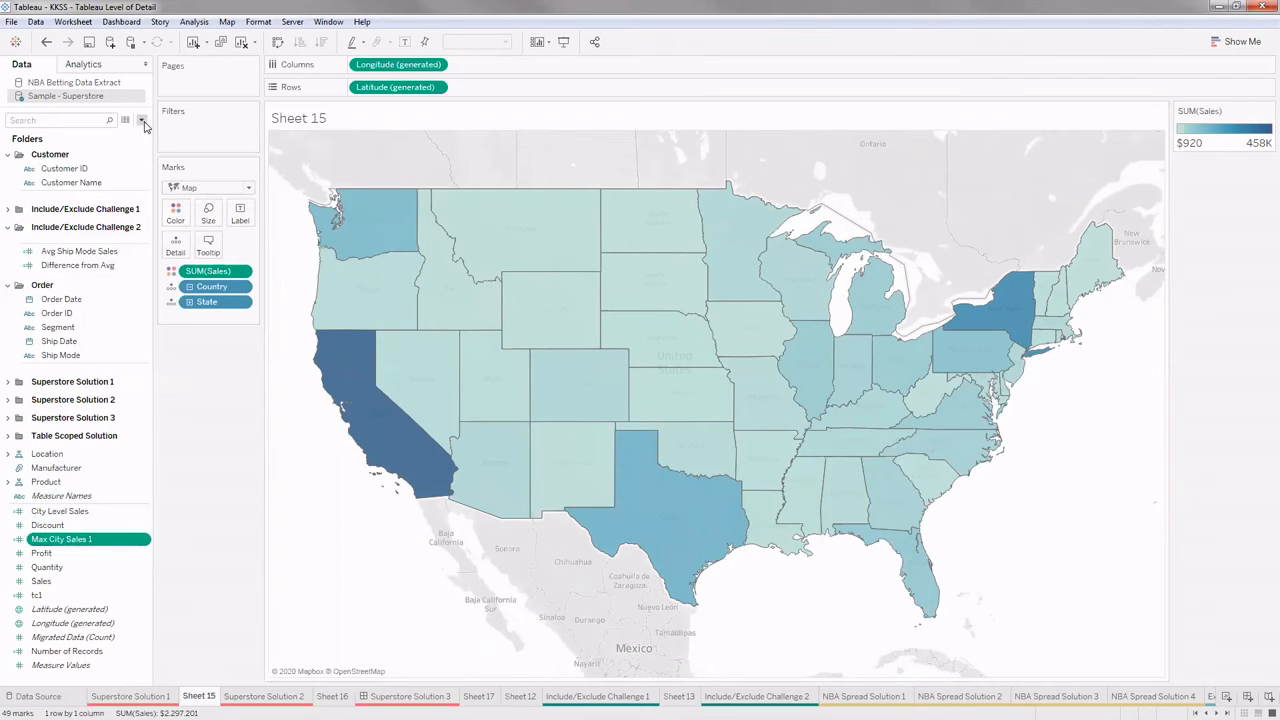
Create a calculated field in the Superstore data and name it Max City Label.
click(141, 119)
click(118, 131)
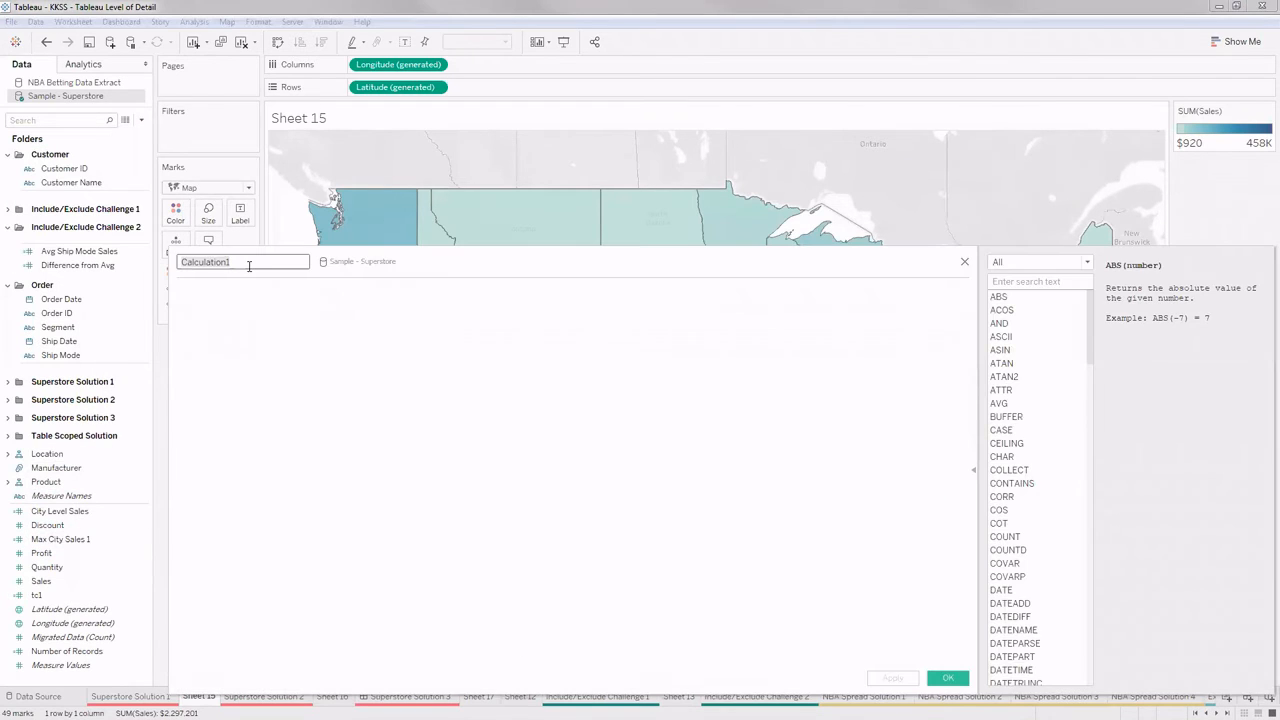
key(BackSpace)
text(Max City Label)
click(252, 286)
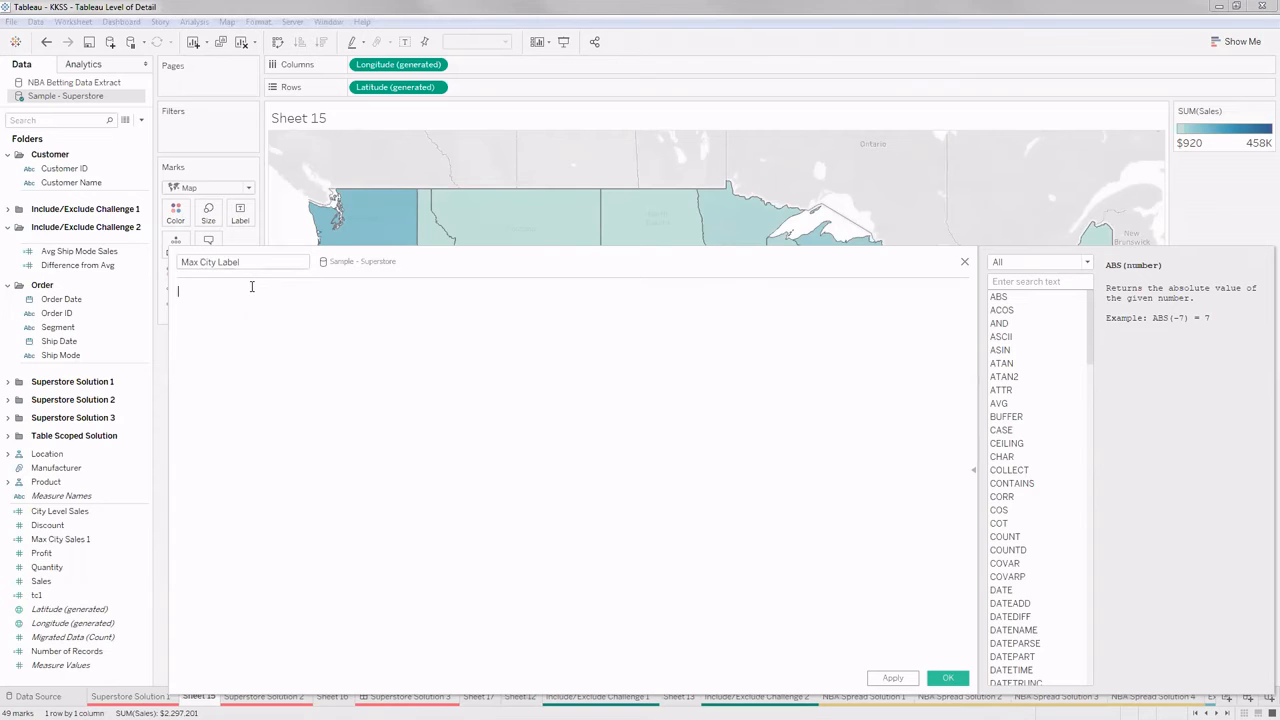
Enter the Max City Label formula as IF [City Level Sales] = [Max City Sales 1] then [City] end.
text(IF)
drag(100, 511, 297, 298)
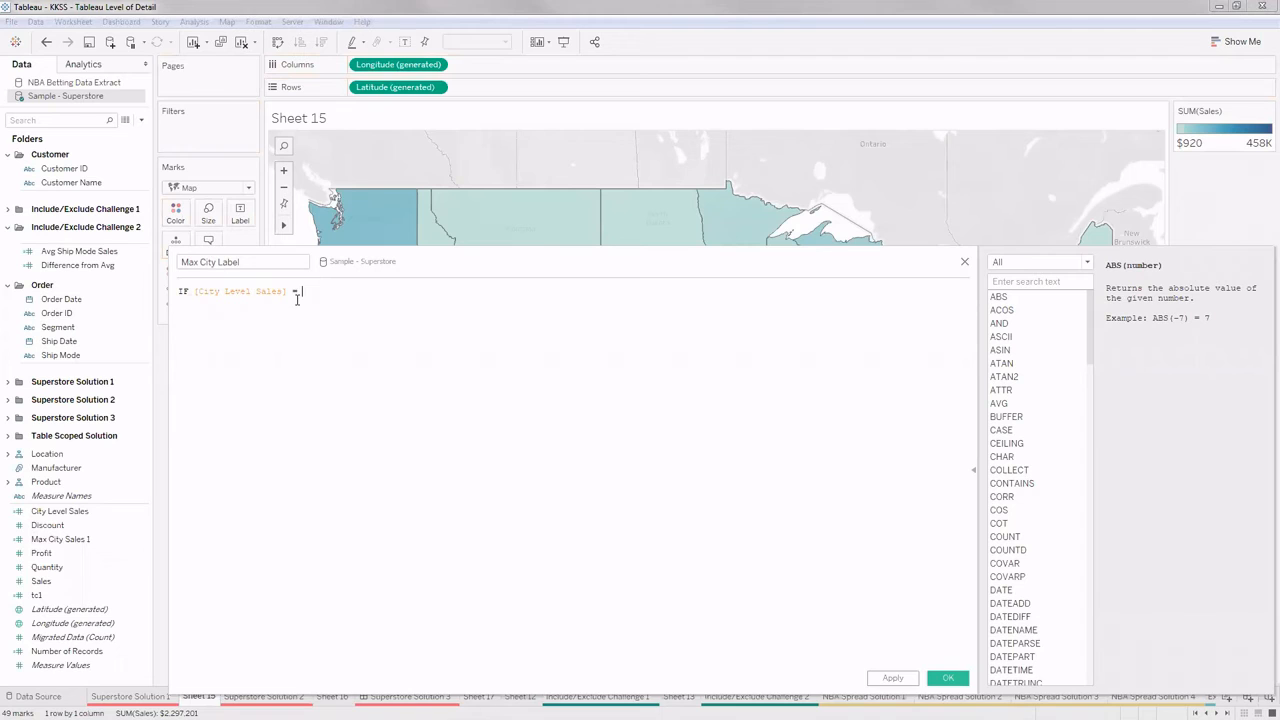
text(=)
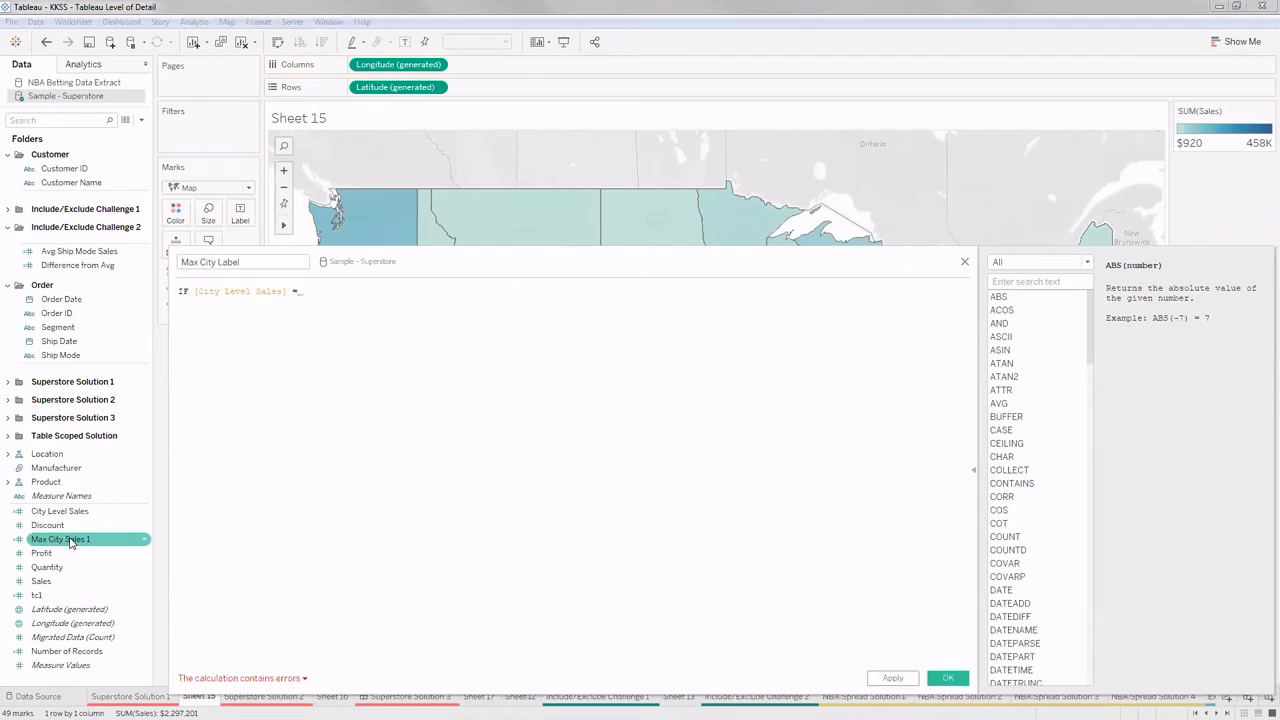
drag(72, 541, 375, 299)
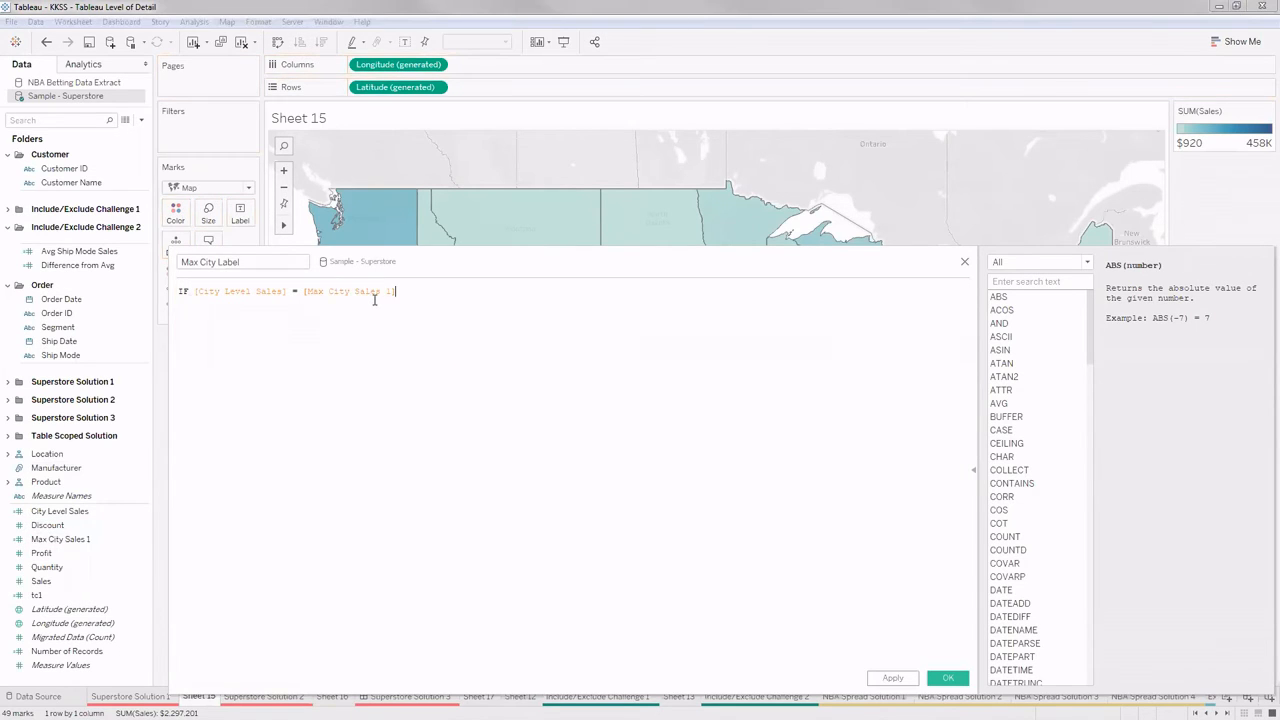
text(then Ci)
key(Return)
text(end)
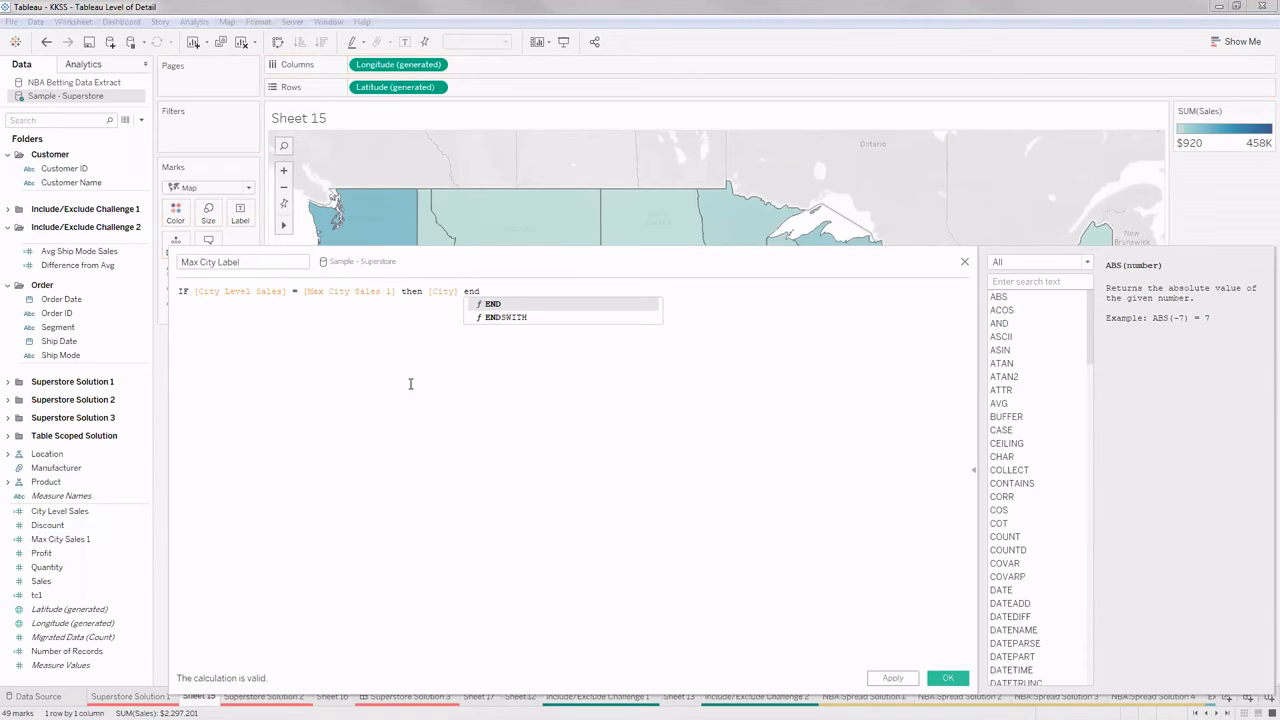
Save the Max City Label calculation and use the field as the label of the map's states.
drag(482, 265, 490, 225)
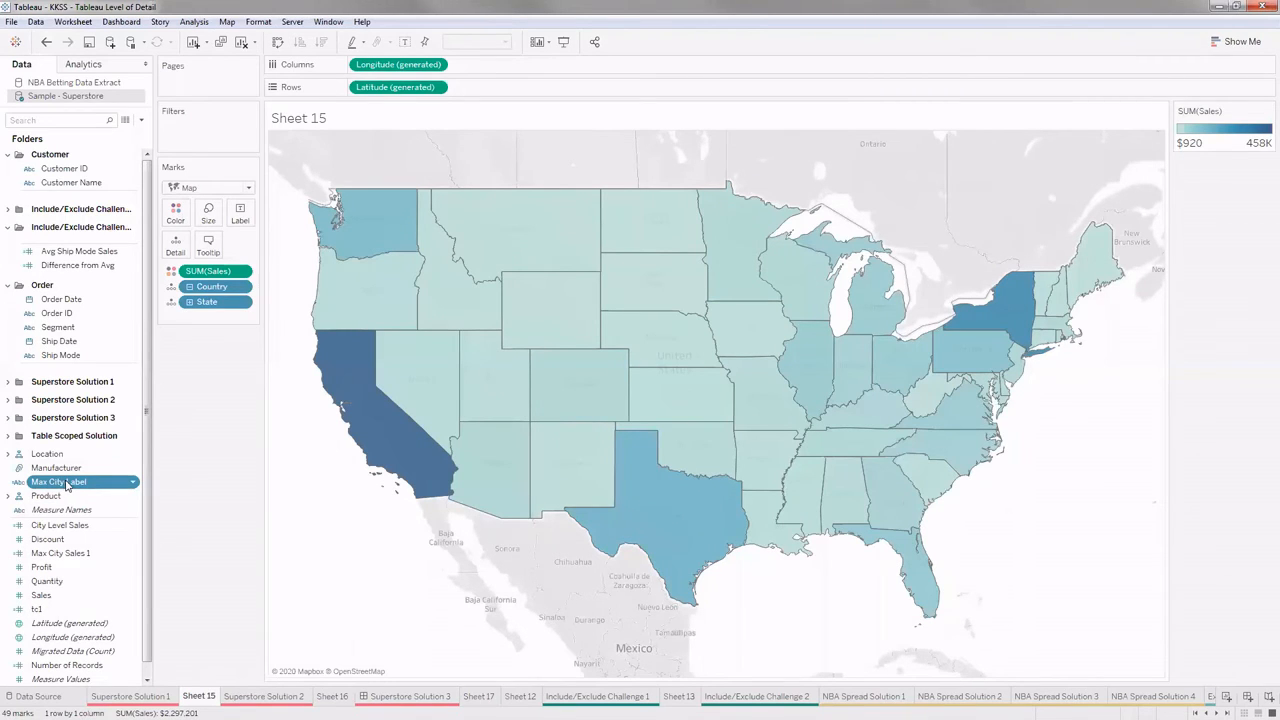
drag(69, 483, 240, 213)
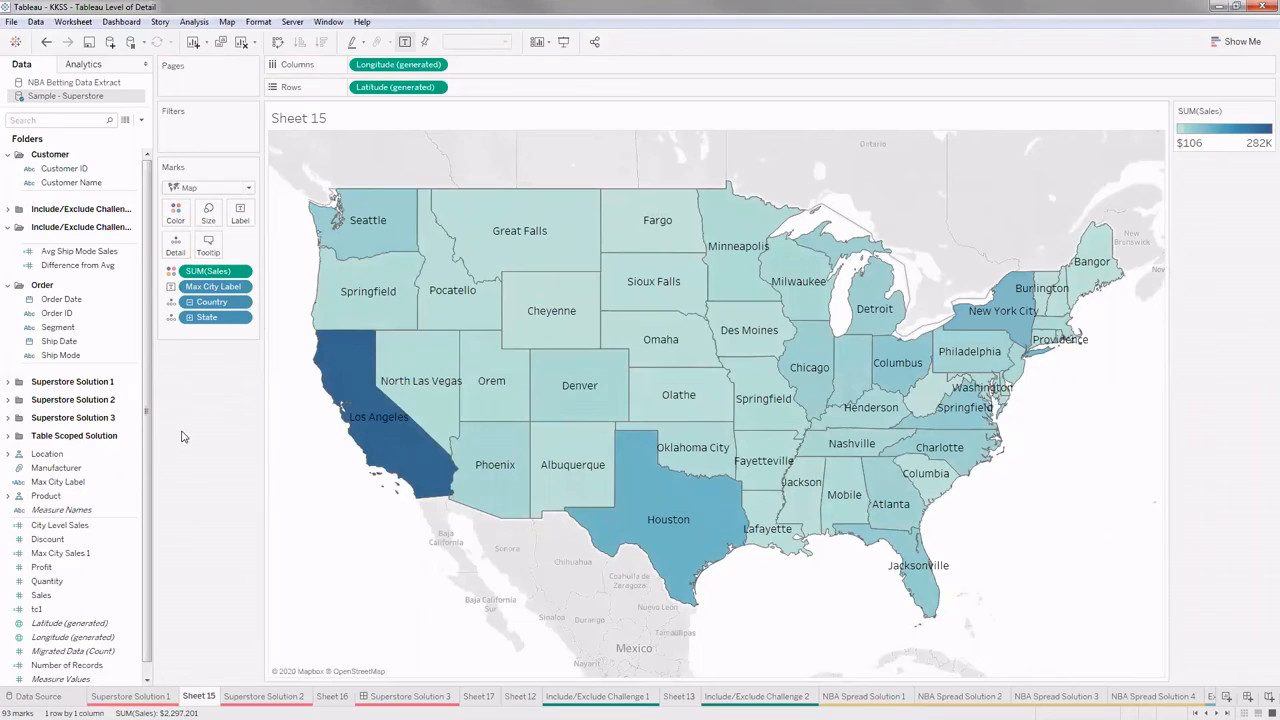
Open the City Level Sales calculation, review its FIXED expression and close it without changes.
click(70, 526)
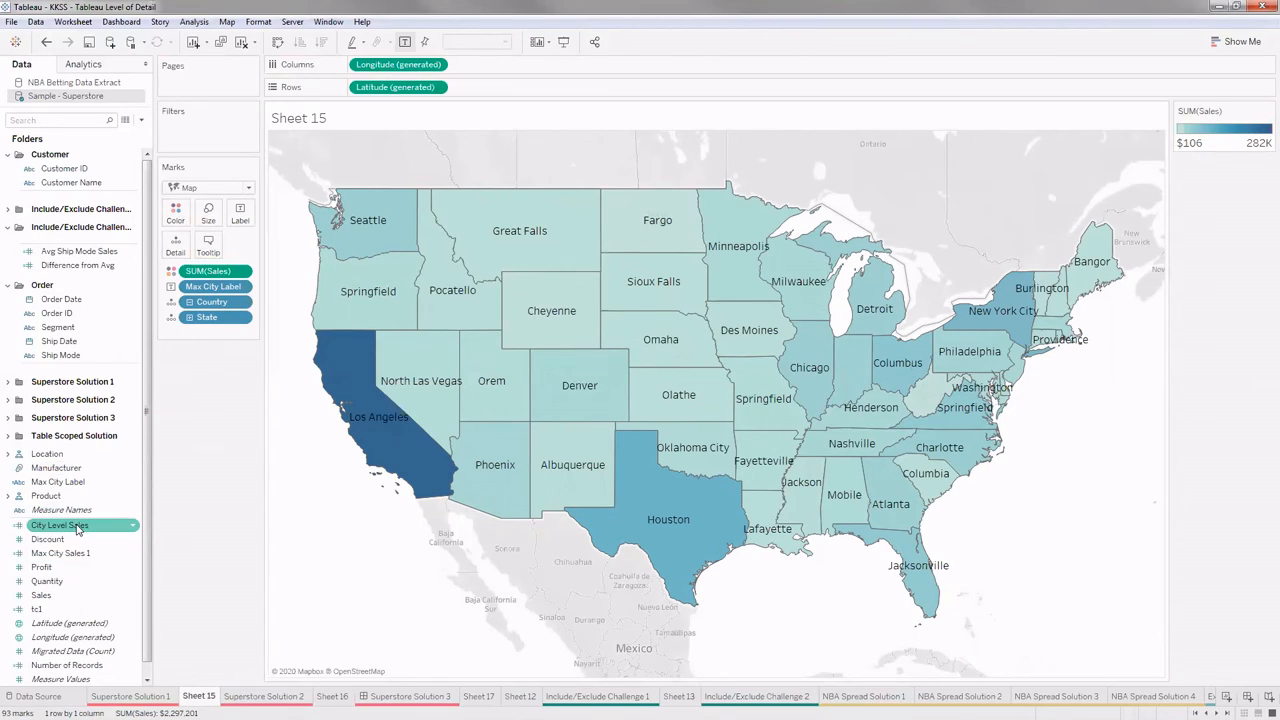
click(78, 527)
right_click(78, 527)
click(120, 300)
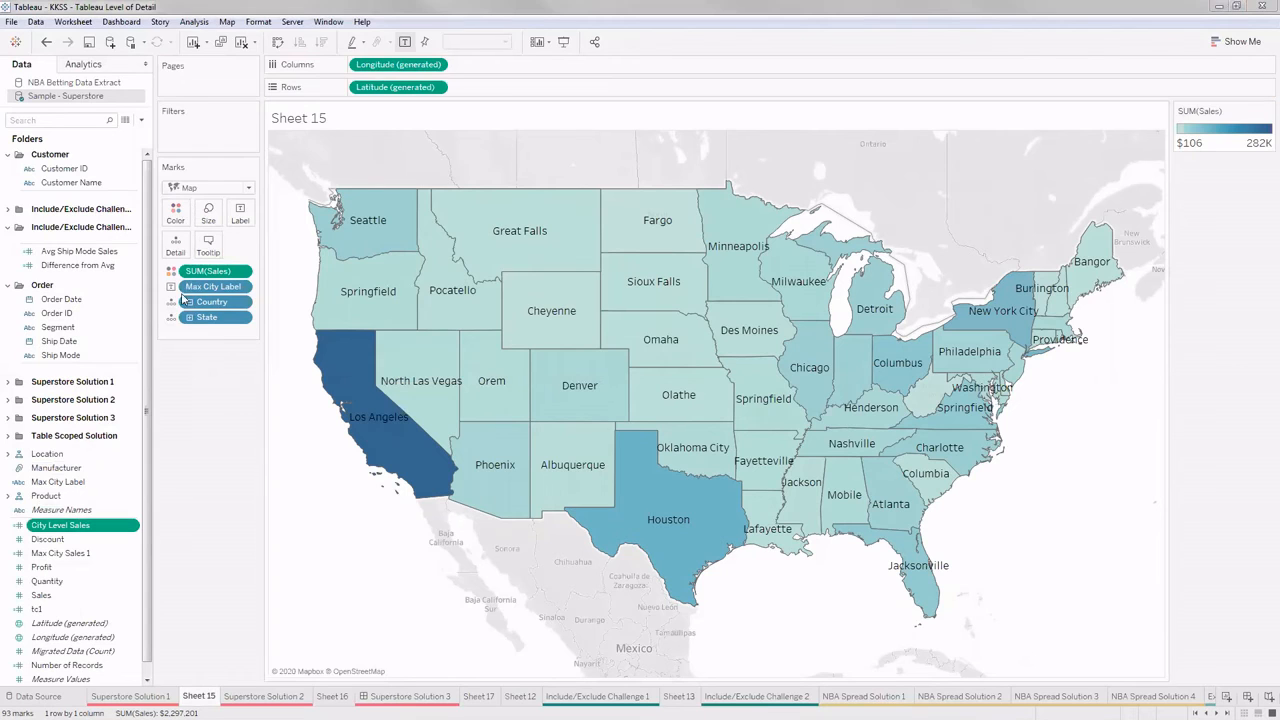
drag(362, 251, 145, 240)
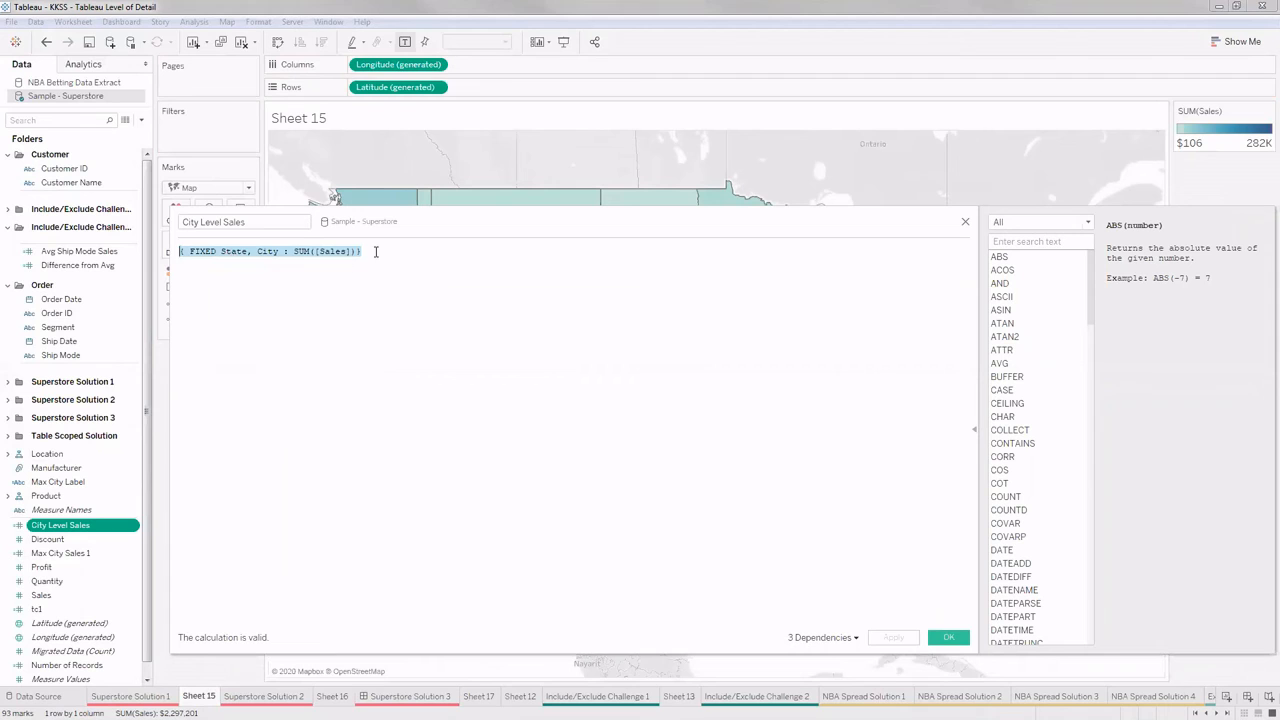
click(374, 251)
click(948, 637)
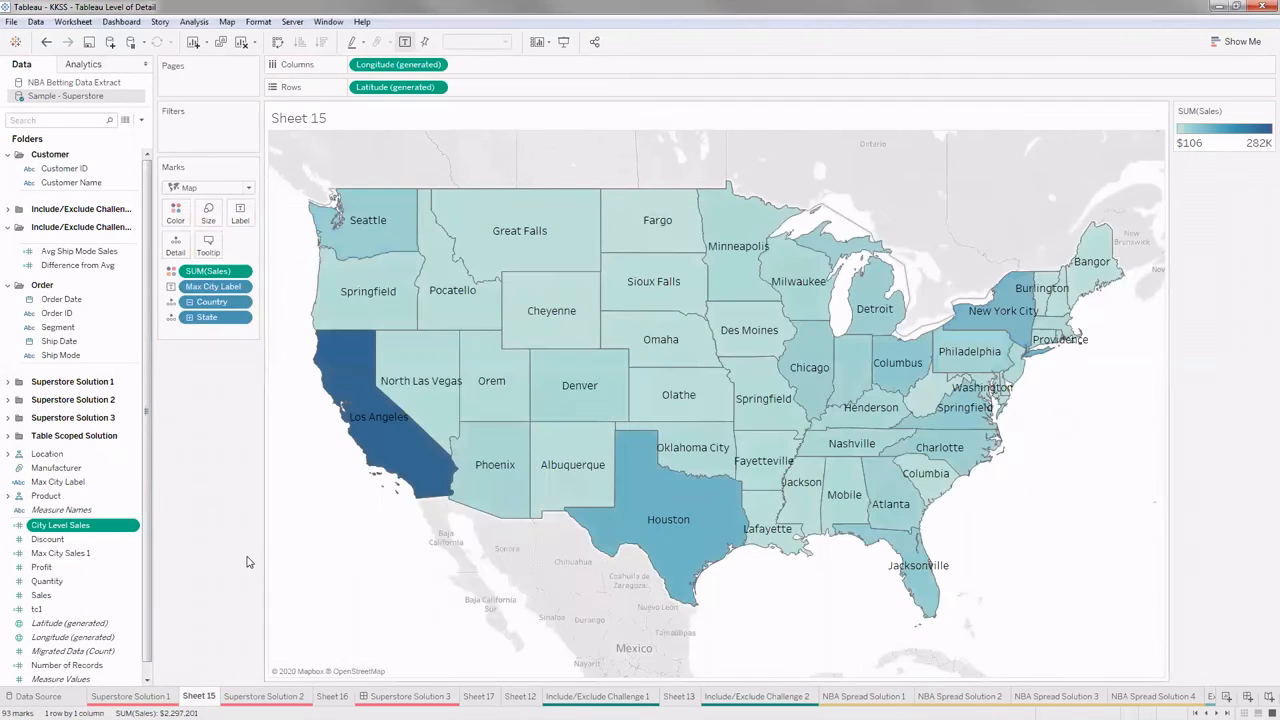
Open the Max City Sales 1 calculation, inspect its nested City Level Sales reference and close it.
right_click(62, 553)
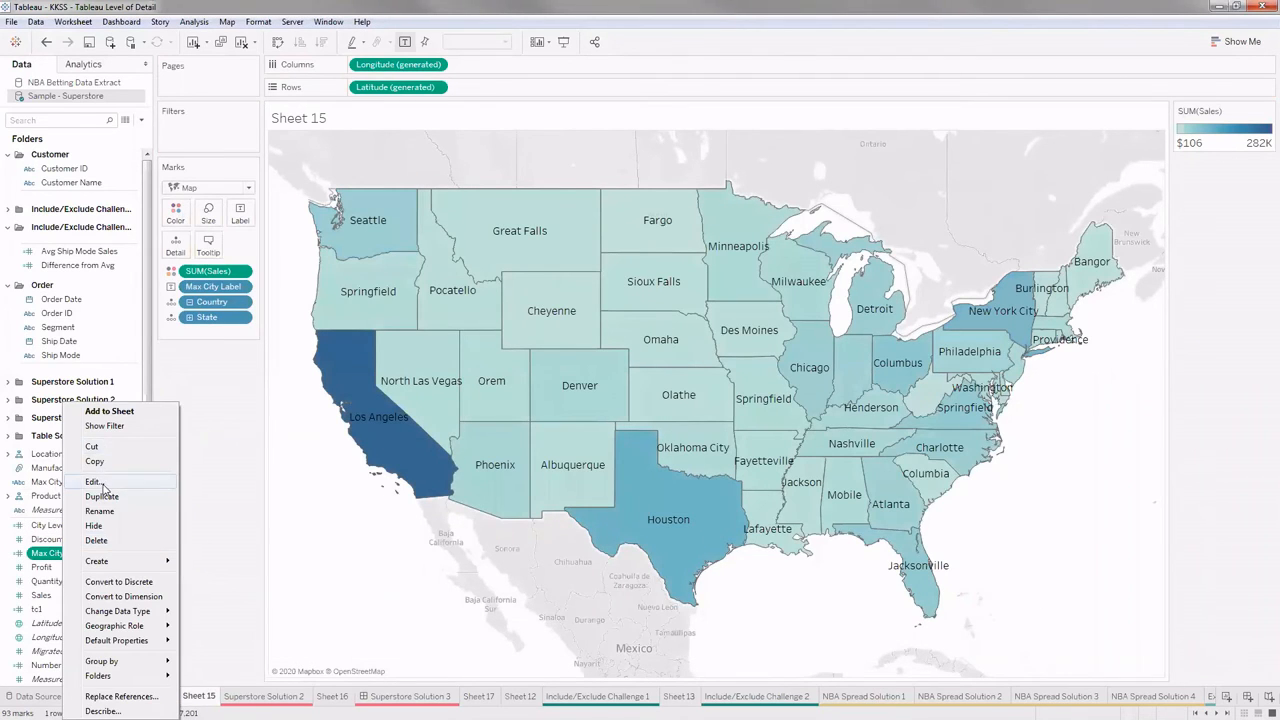
click(105, 482)
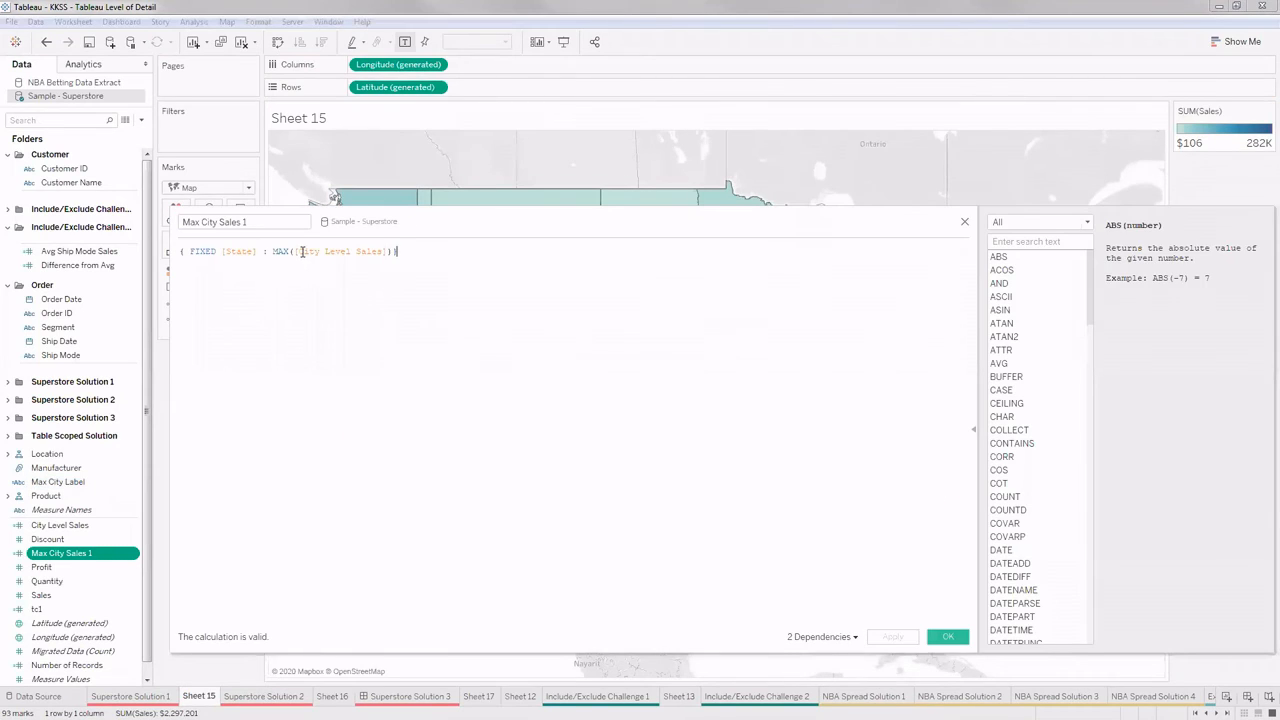
double_click(313, 251)
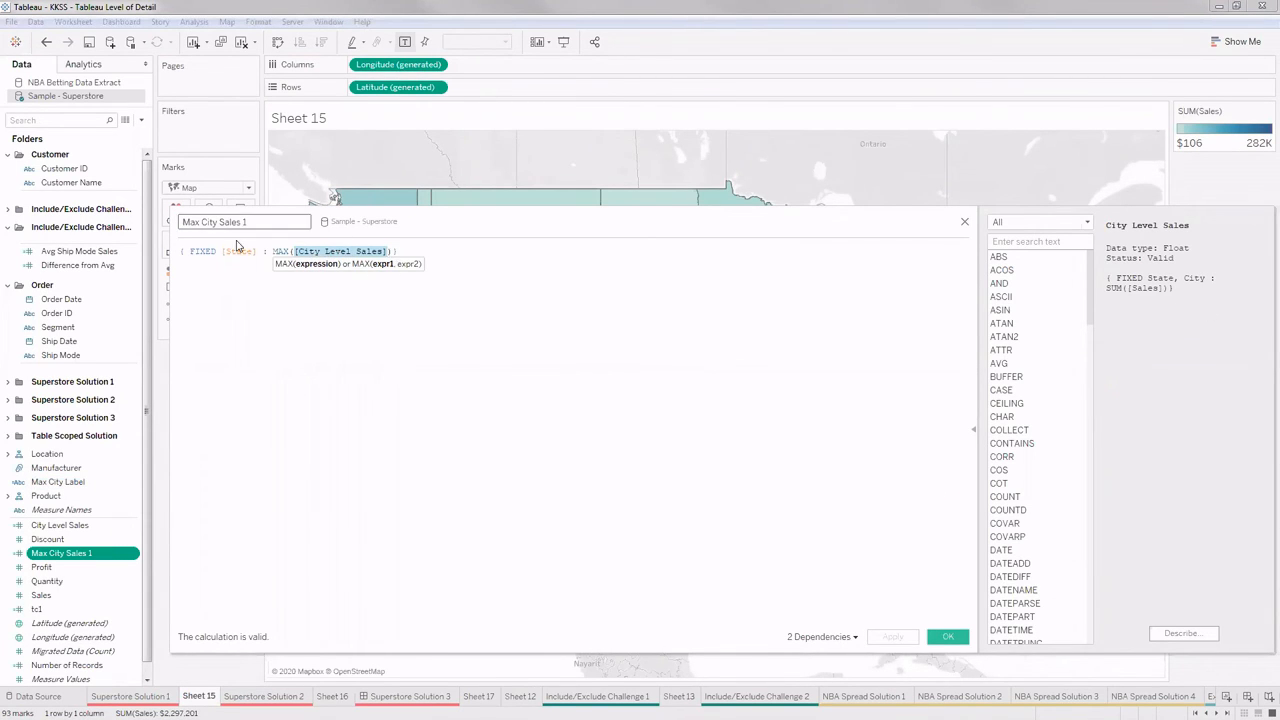
click(953, 638)
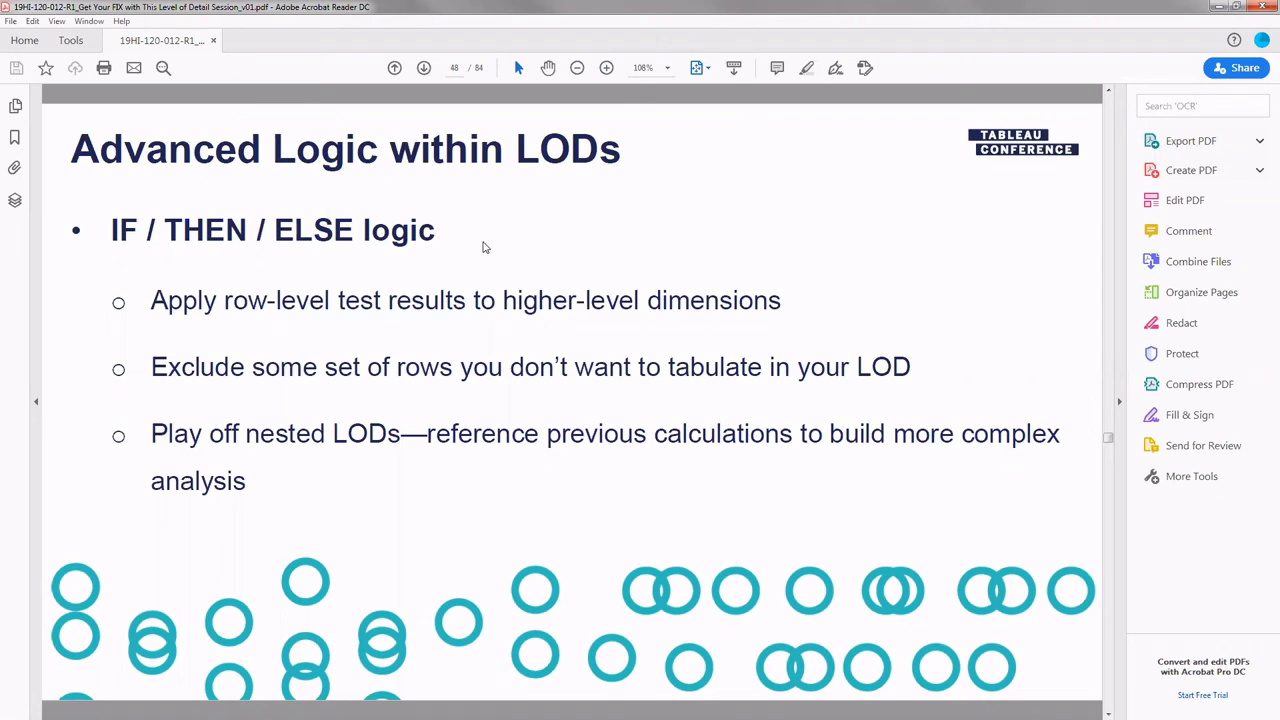
Switch to the session PDF in Adobe Acrobat Reader and advance from page 48 to page 49.
key(Right)
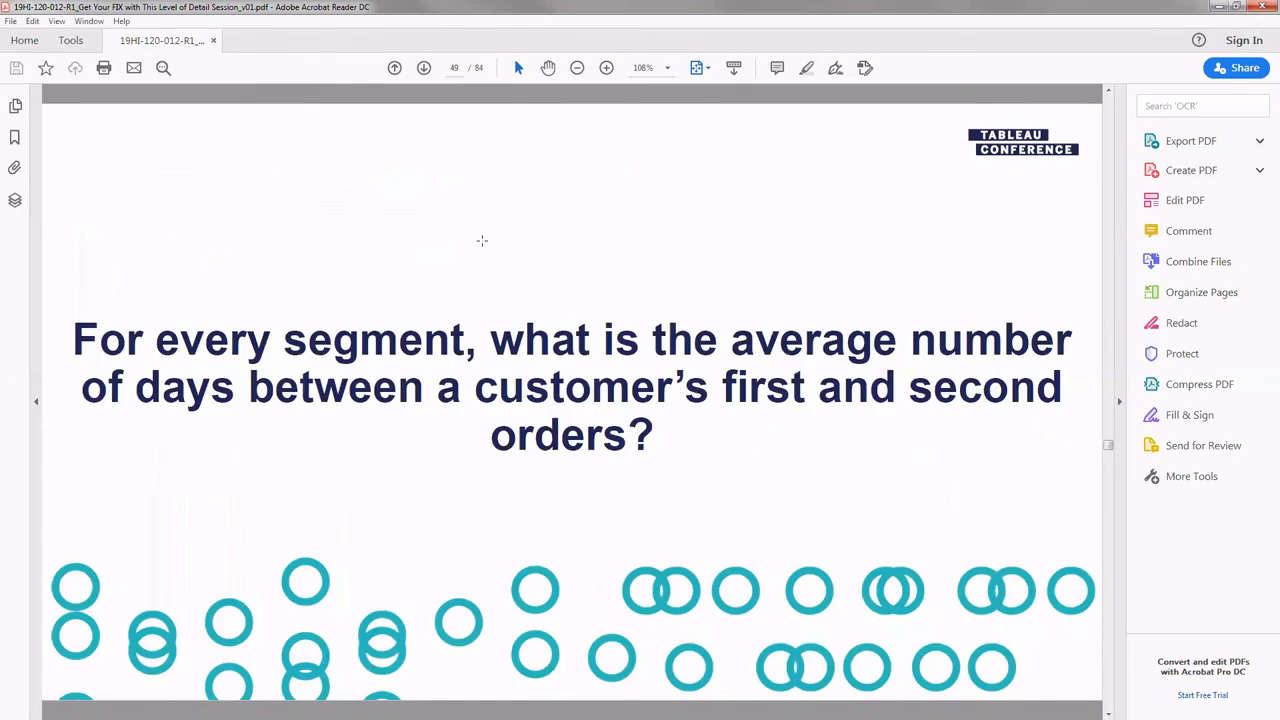